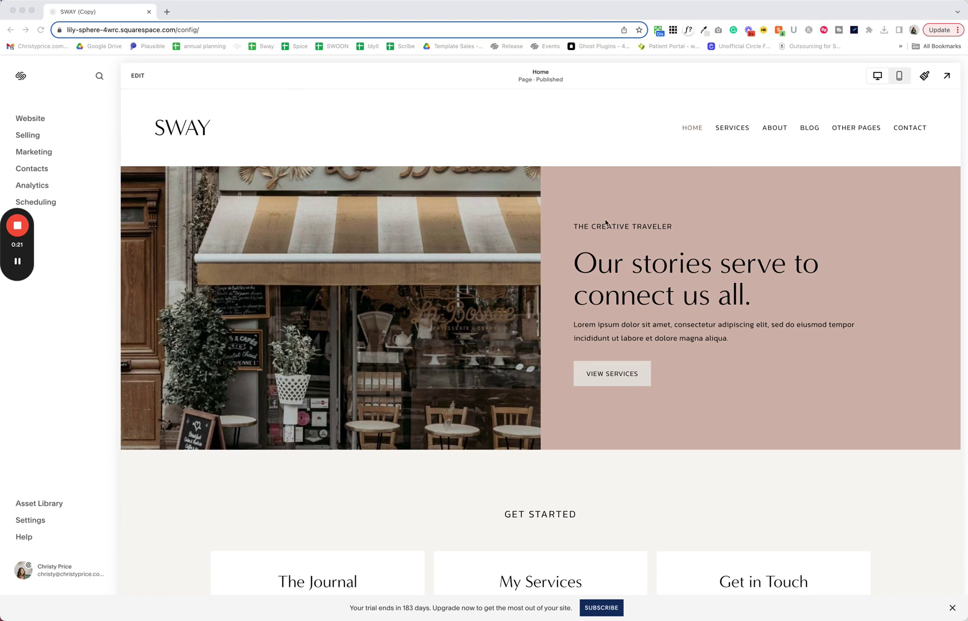
Step: Open the Promotional Pop-Up settings from Marketing tools, toggling Display Pop-Up on and back off
left_click(86, 157)
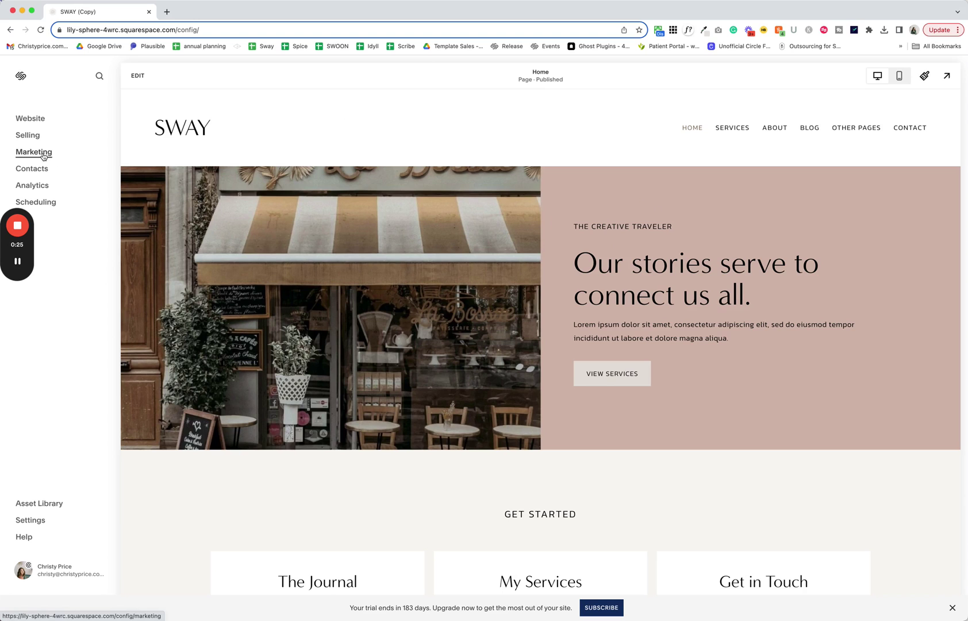
left_click(34, 153)
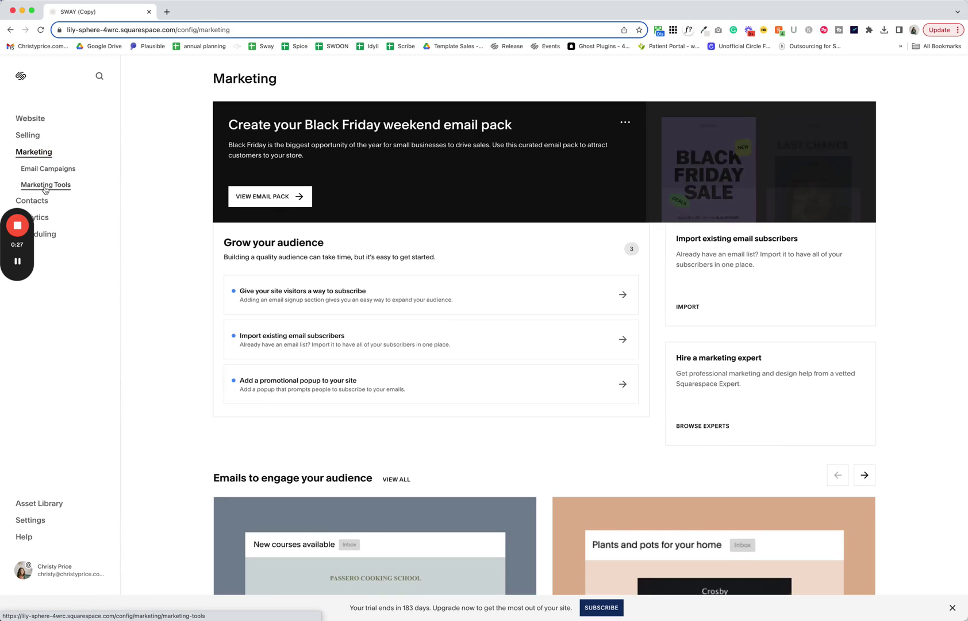
left_click(45, 185)
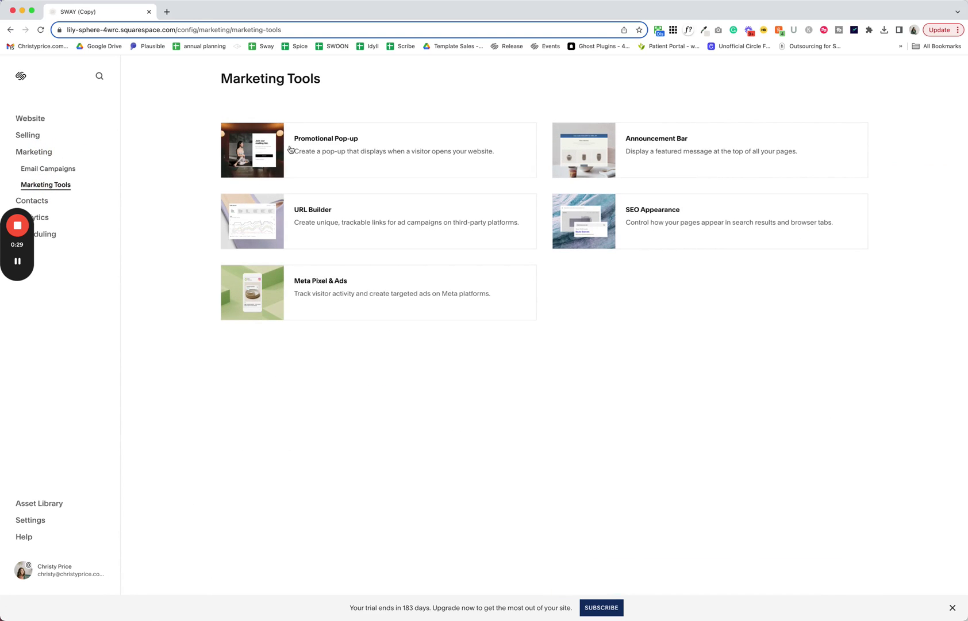
left_click(334, 150)
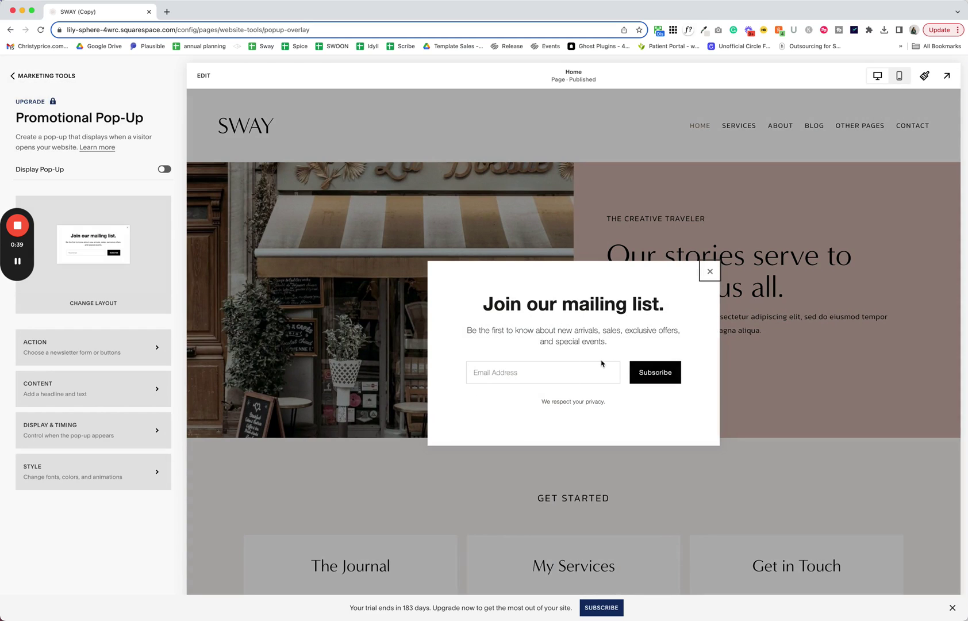
left_click(165, 170)
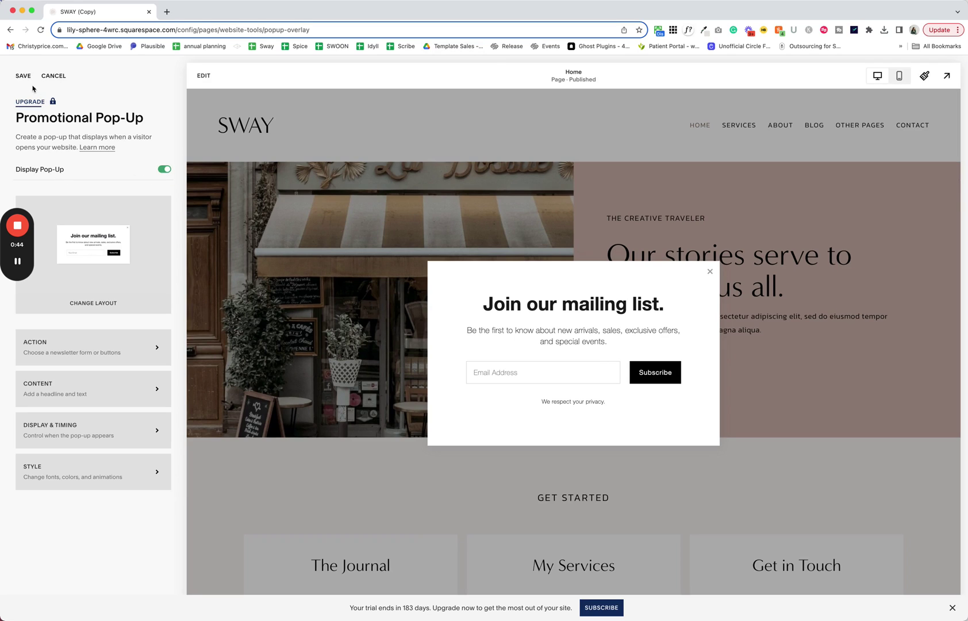
left_click(156, 171)
Step: Discard unsaved changes, compare the side-by-side, image-above and overlay layouts, then apply SPRING SALE!
left_click(108, 308)
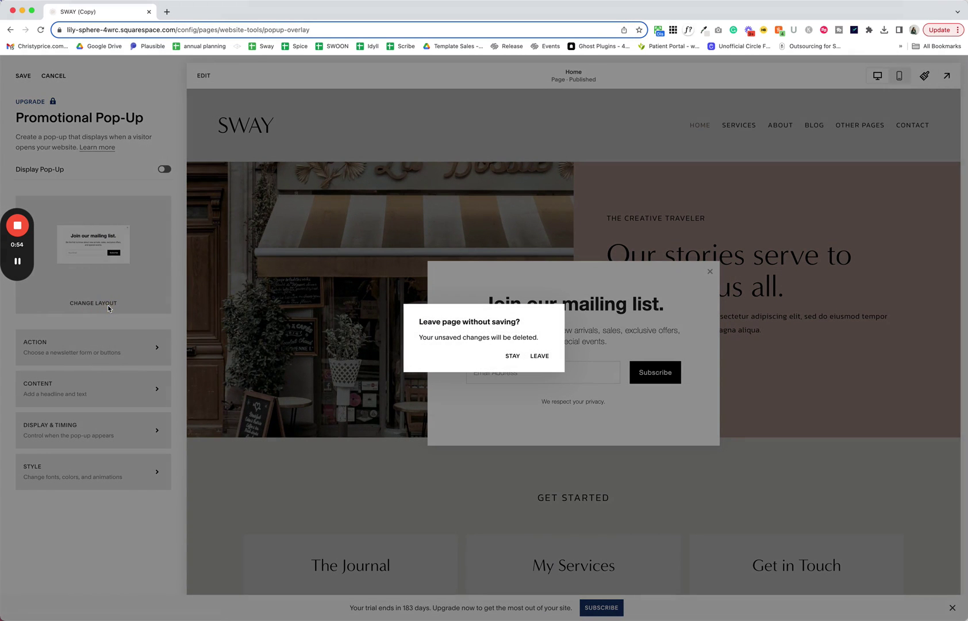
left_click(540, 355)
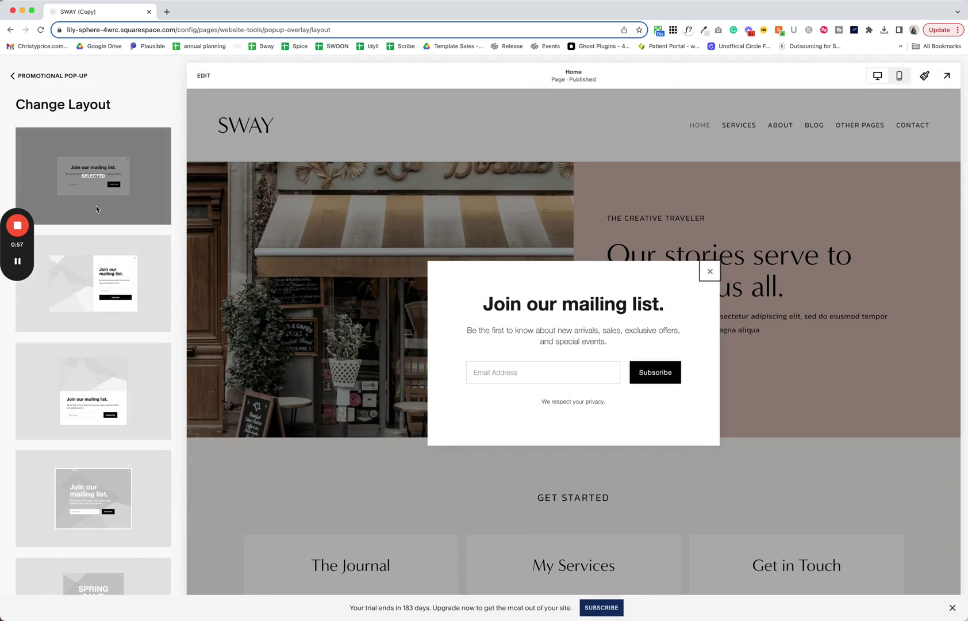
left_click(84, 283)
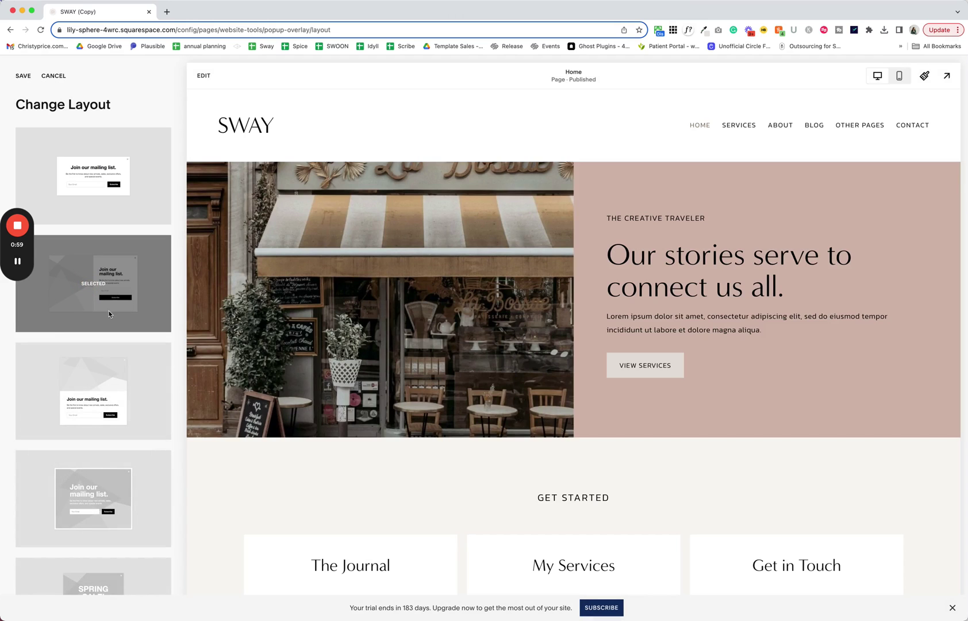
scroll(116, 307, "down", 3)
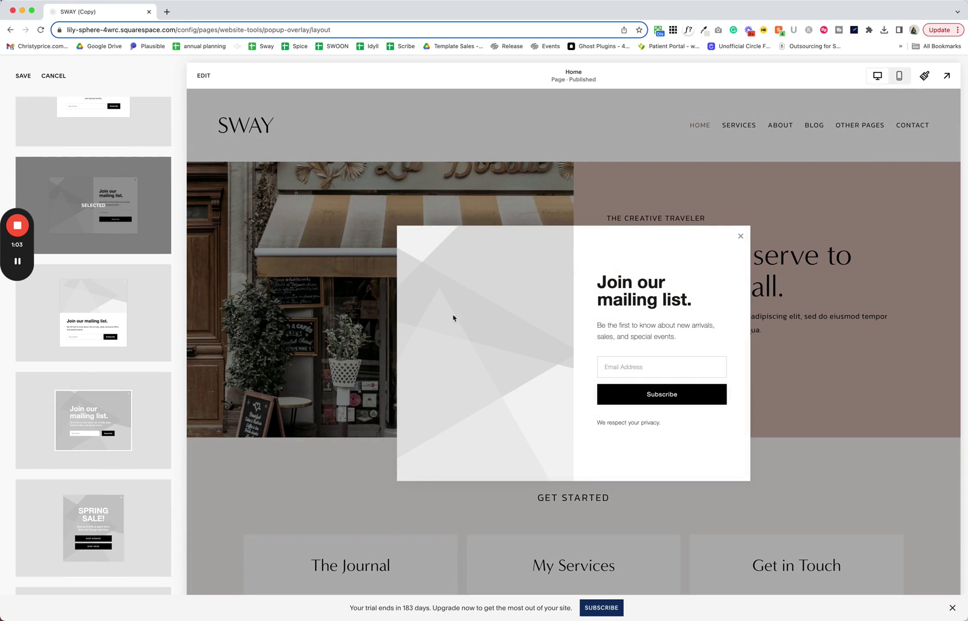
left_click(113, 318)
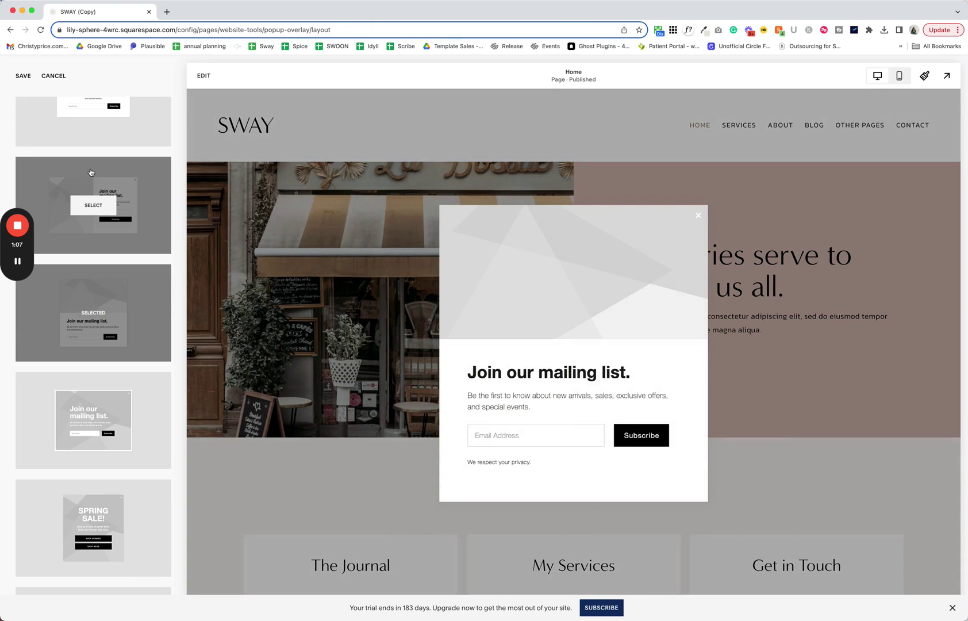
left_click(98, 194)
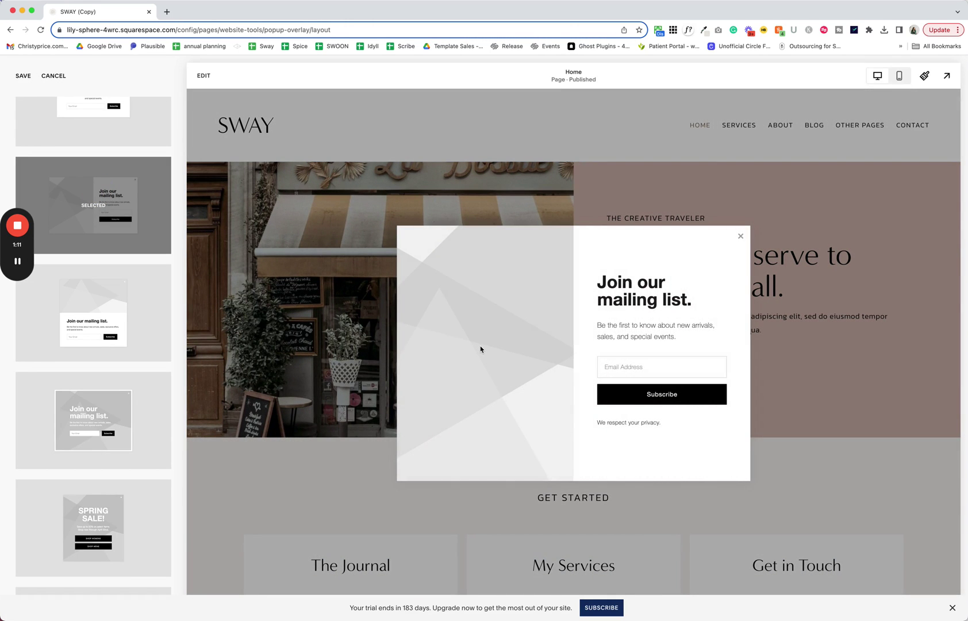
left_click(106, 313)
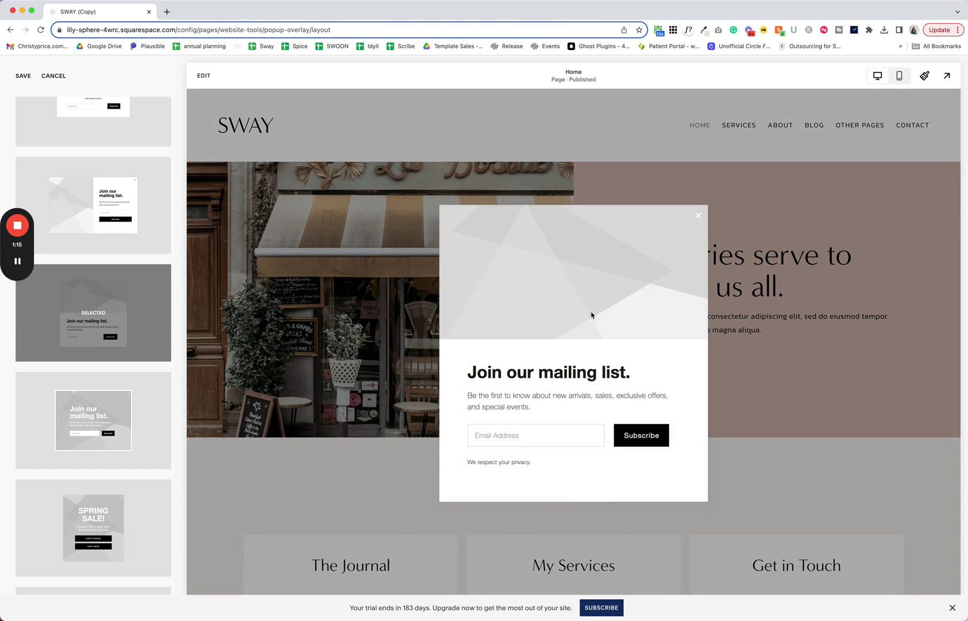
left_click(109, 411)
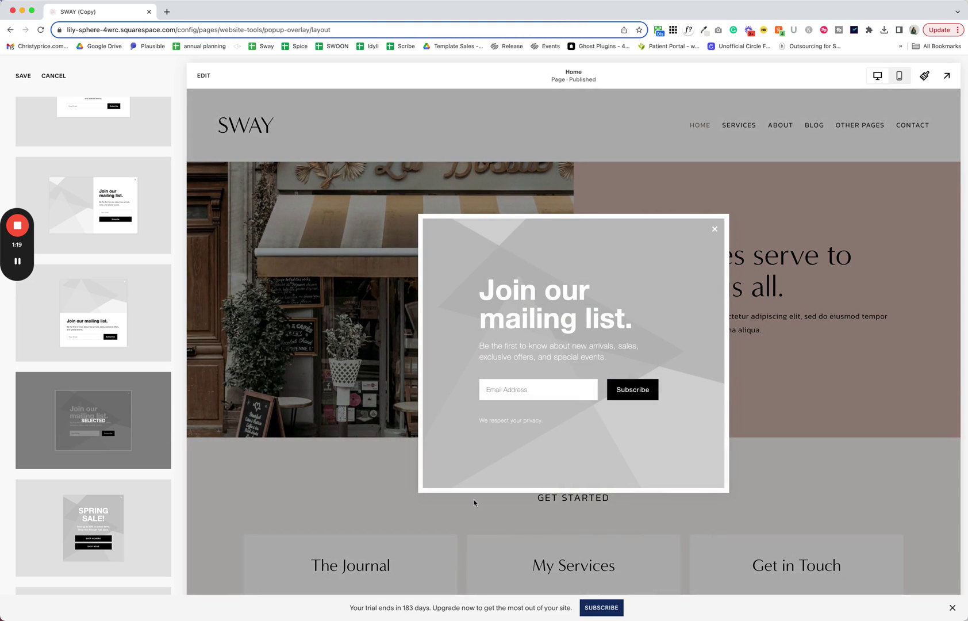
left_click(152, 504)
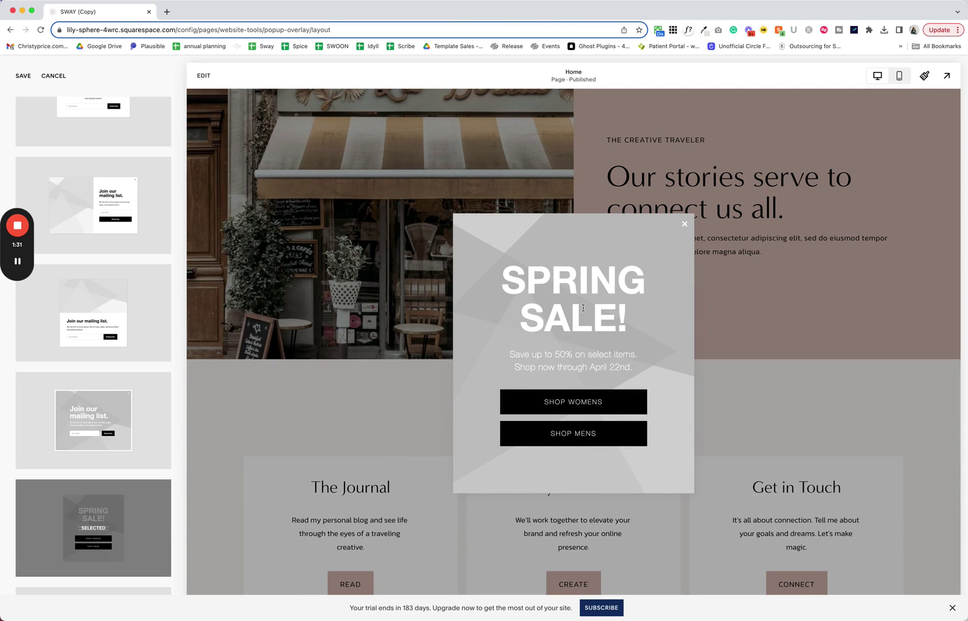
Step: Preview the corner, bottom bar, full-screen overlay and split image pop-up layouts
scroll(104, 437, "down", 5)
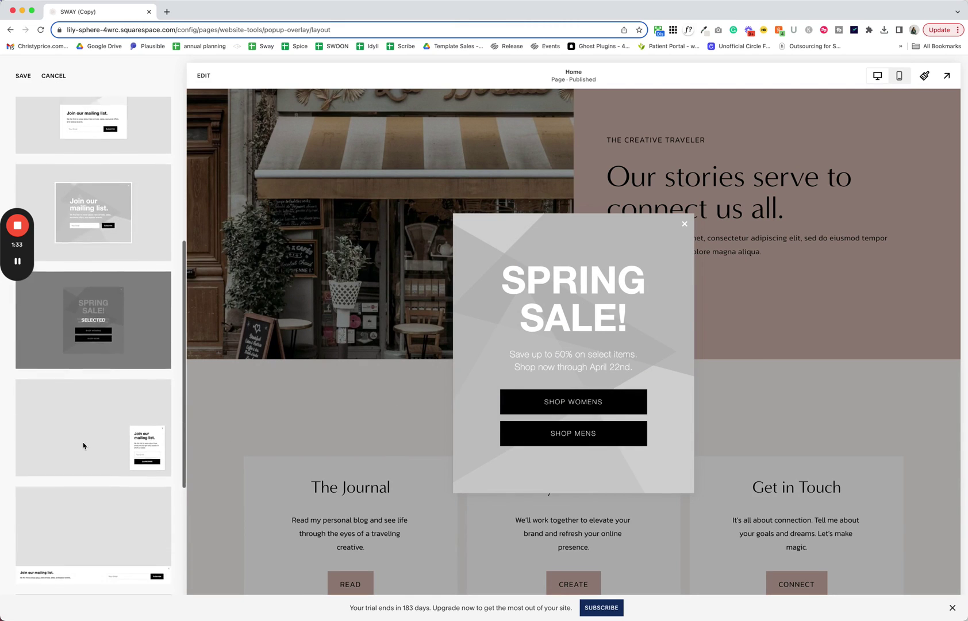
left_click(128, 408)
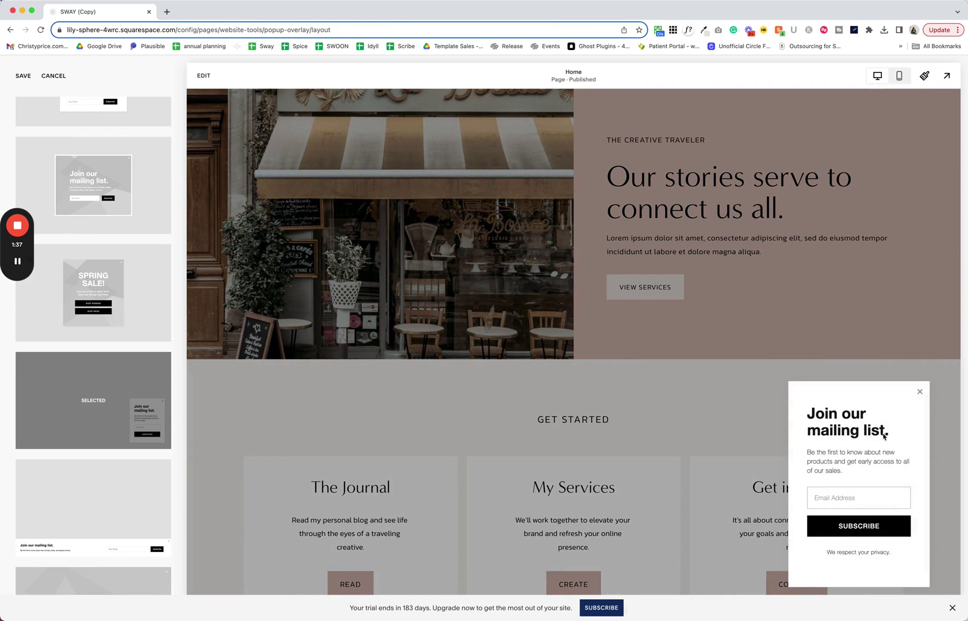
scroll(122, 517, "down", 4)
left_click(121, 352)
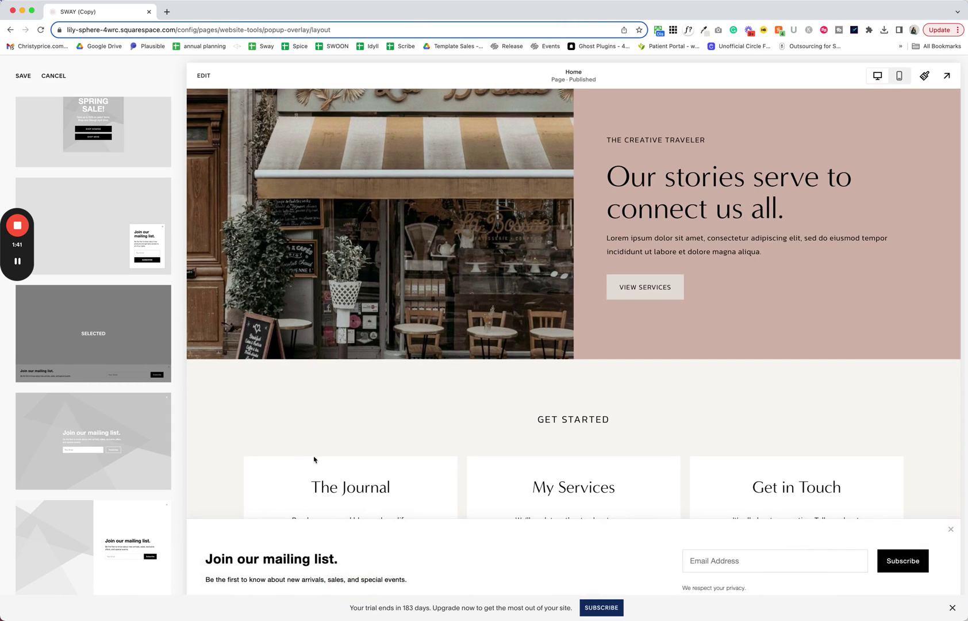
left_click(94, 411)
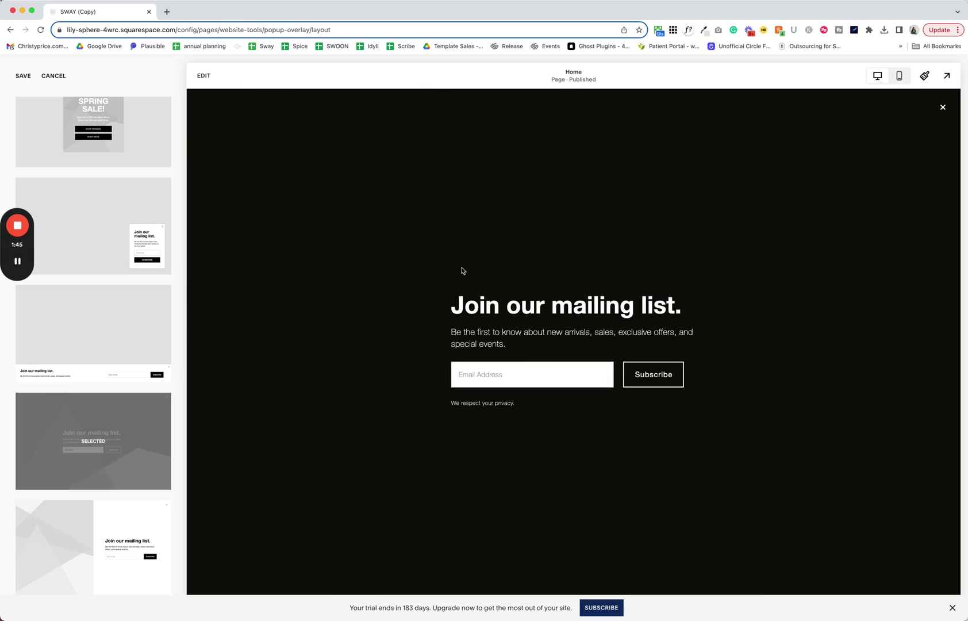
scroll(74, 466, "down", 1)
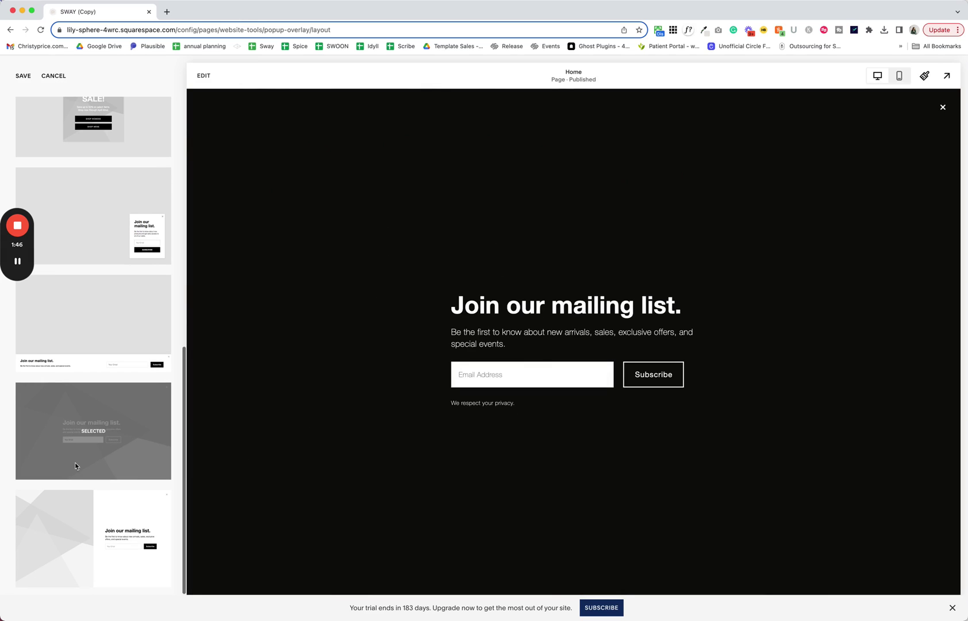
left_click(48, 519)
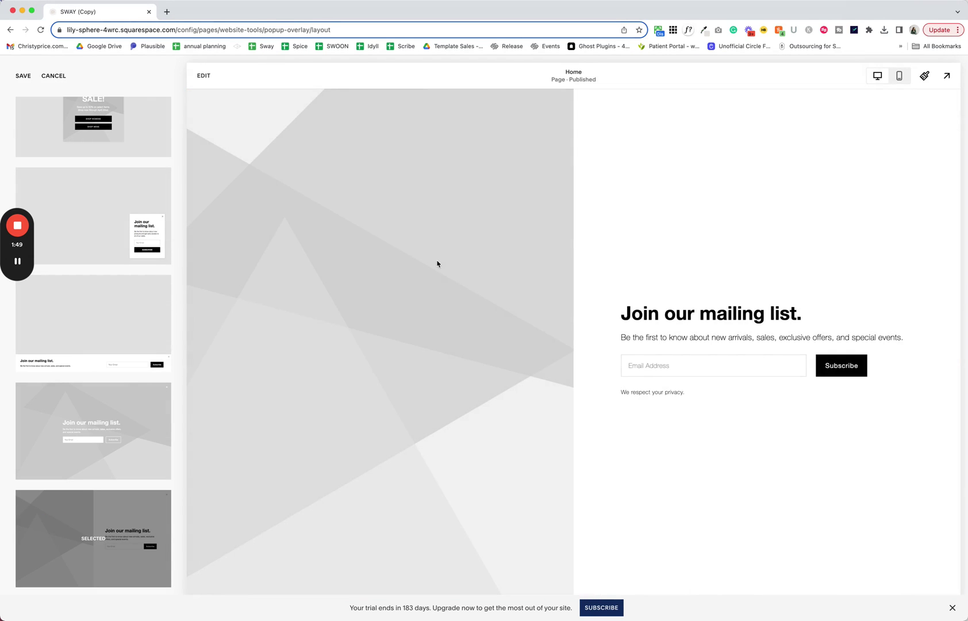
Step: Go back through the layout list and reselect the SPRING SALE! layout
scroll(64, 275, "up", 3)
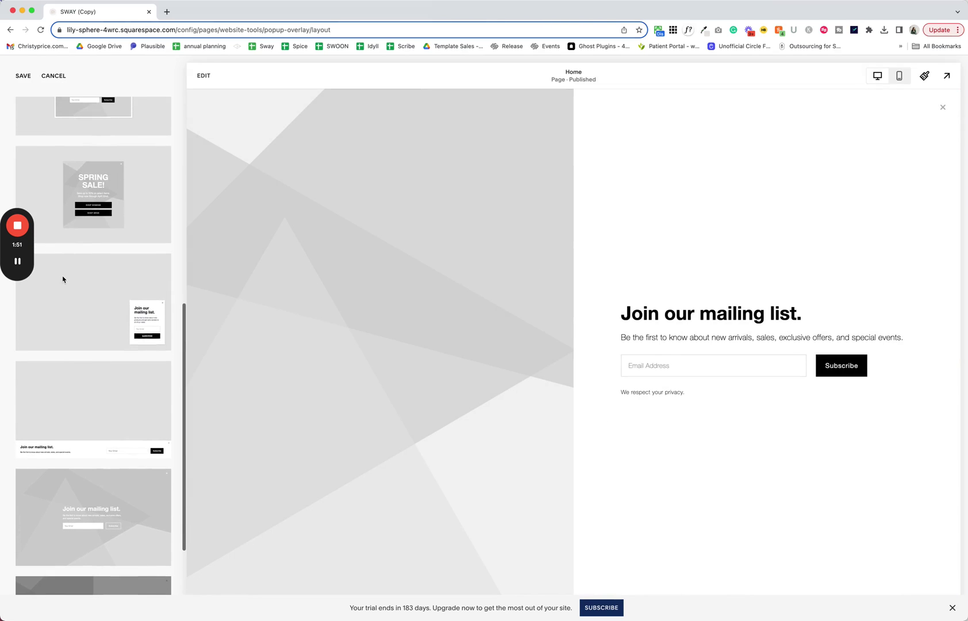
scroll(124, 178, "up", 5)
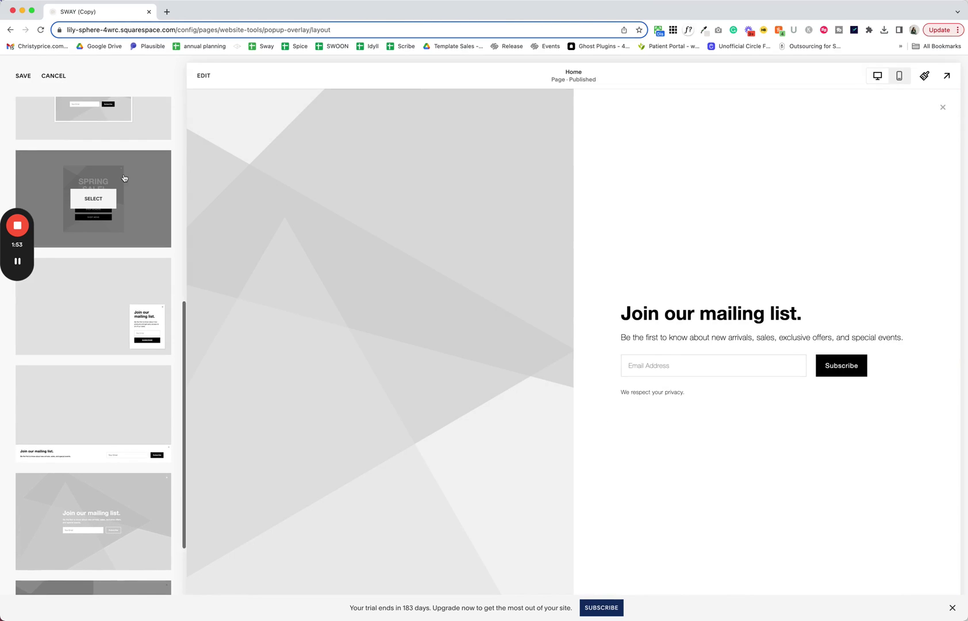
scroll(124, 178, "down", 2)
scroll(124, 178, "up", 2)
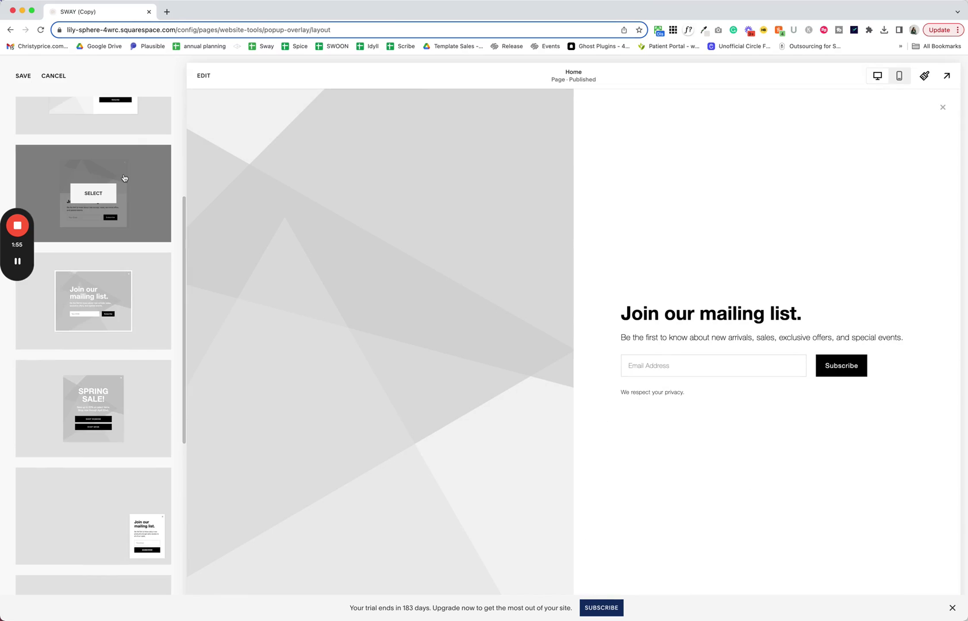
scroll(124, 178, "down", 2)
scroll(124, 177, "down", 3)
left_click(136, 281)
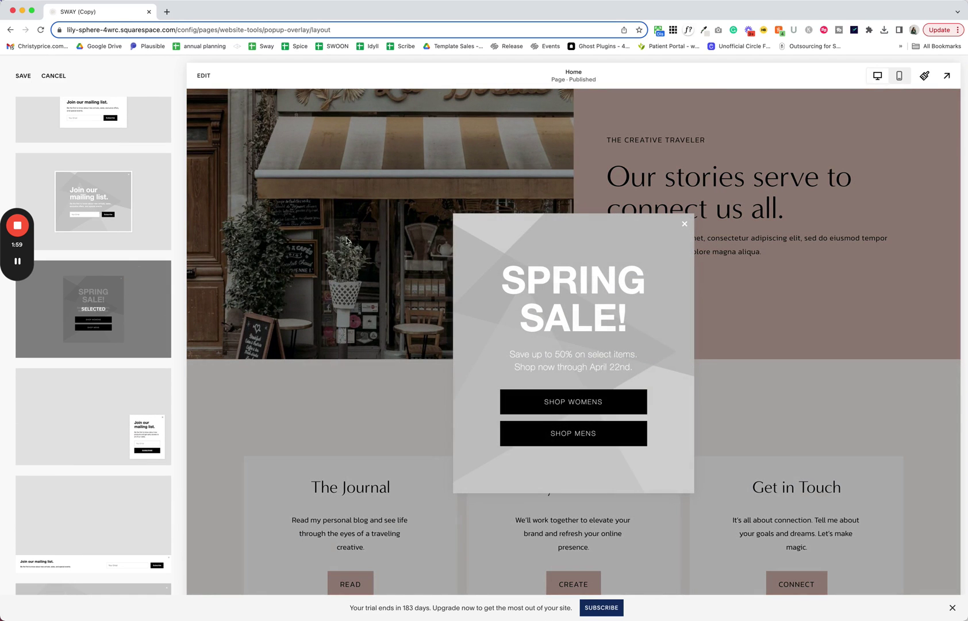
Step: Save the SPRING SALE! layout, staying on the page, and open the pop-up's Action settings
left_click(23, 75)
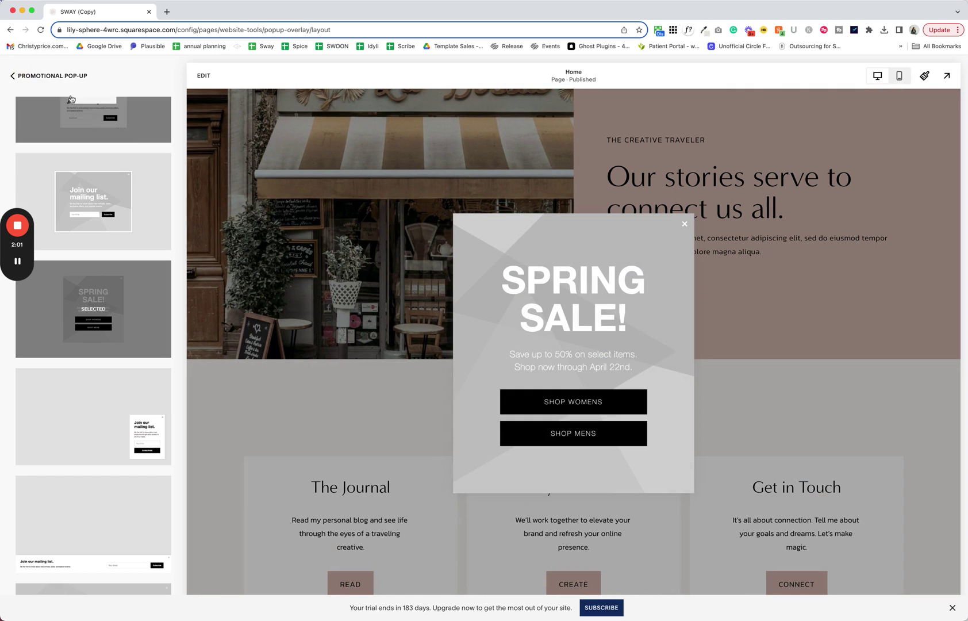
left_click(54, 75)
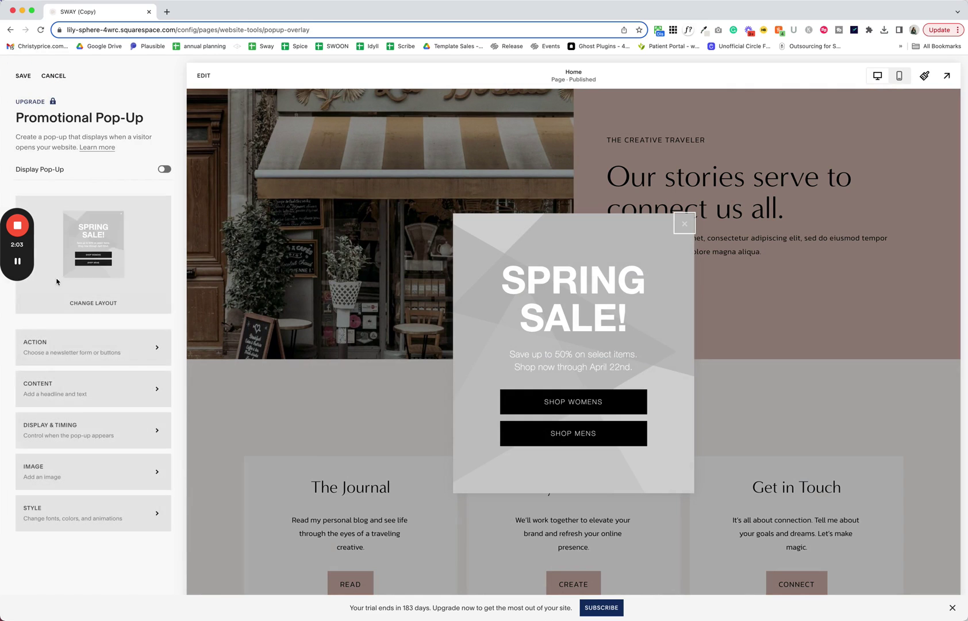
left_click(73, 353)
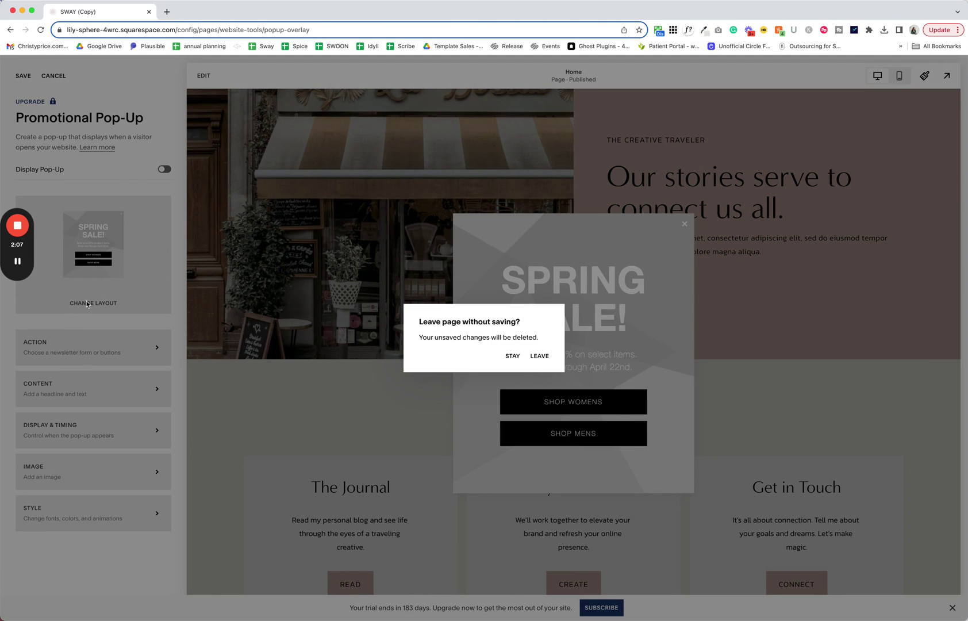
left_click(110, 180)
left_click(32, 74)
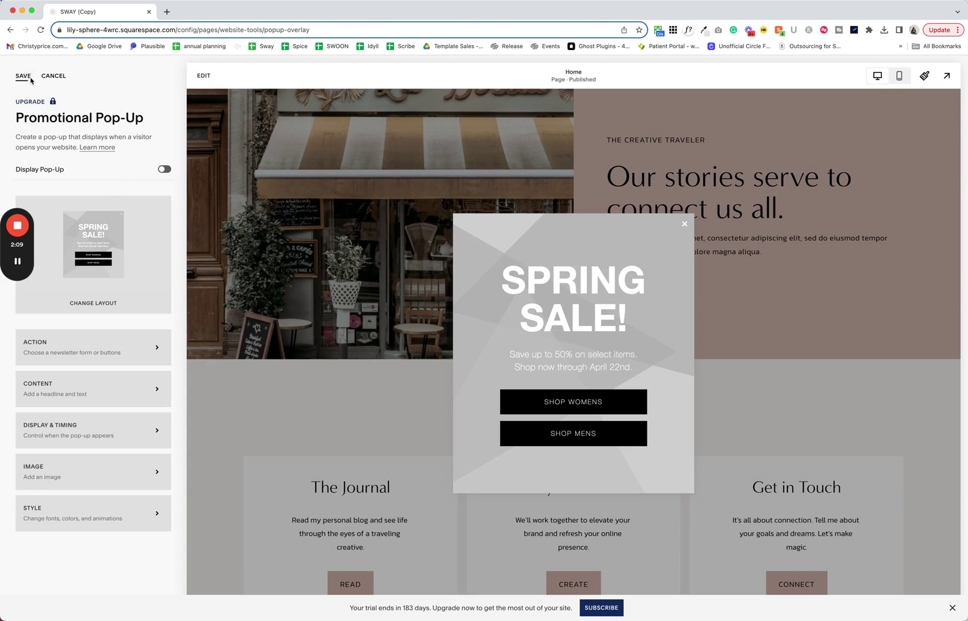
left_click(74, 358)
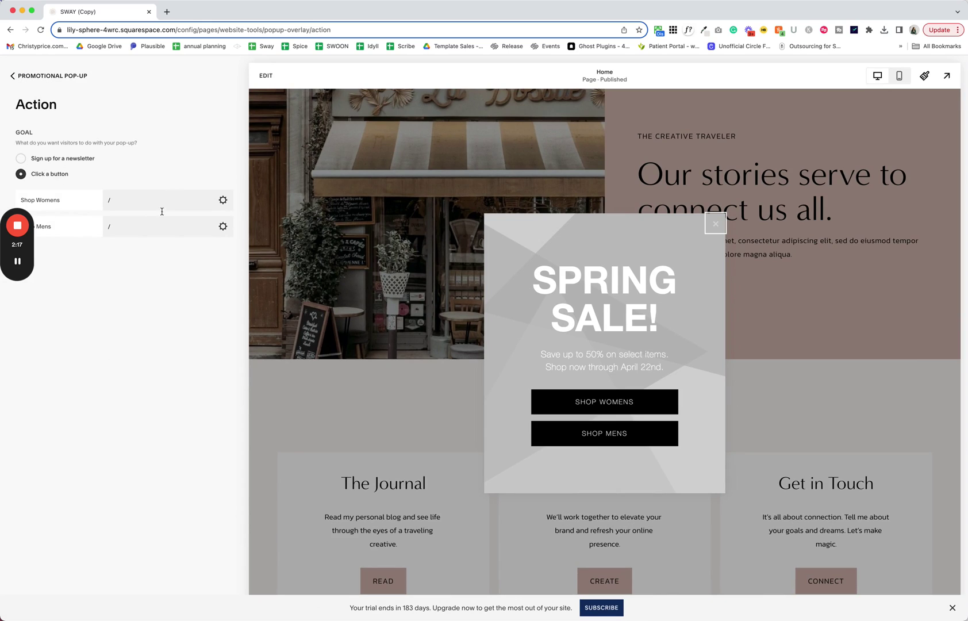
Step: Rename the Shop Womens button label to 'Get In touch'
mouse_move(28, 249)
left_click_drag(29, 249, 43, 446)
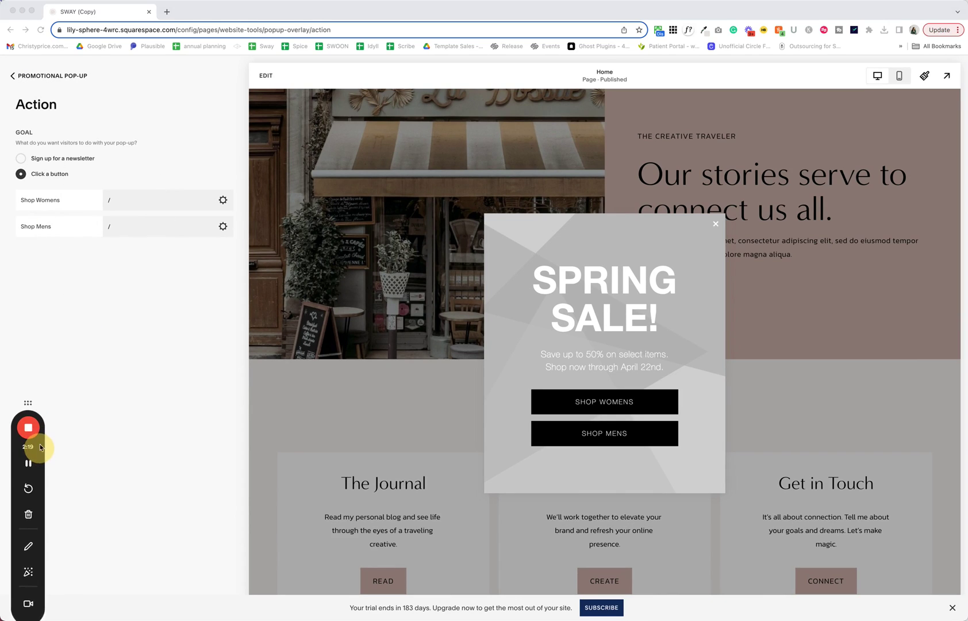
left_click(167, 201)
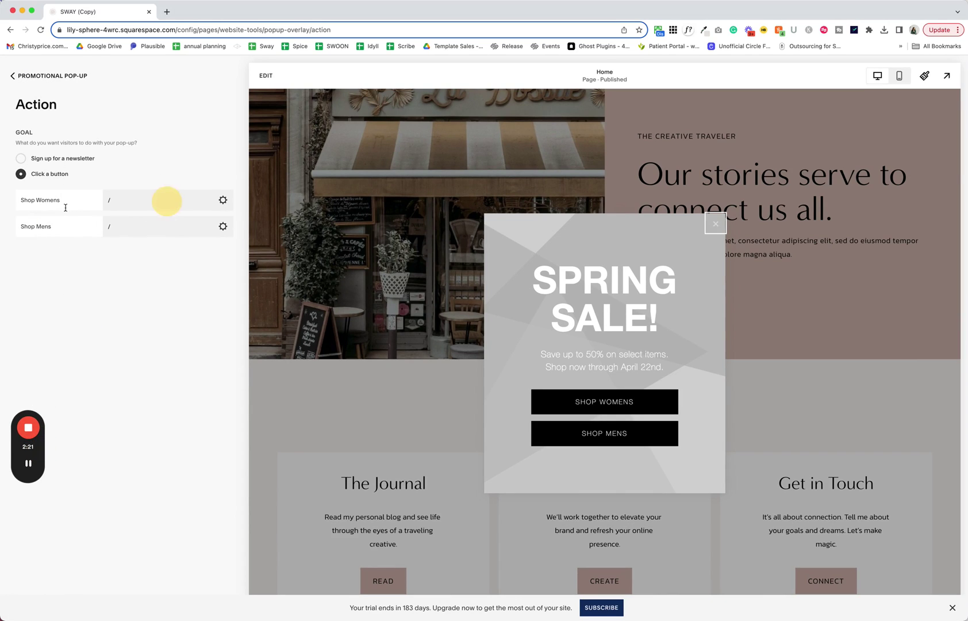
left_click(68, 201)
double_click(69, 201)
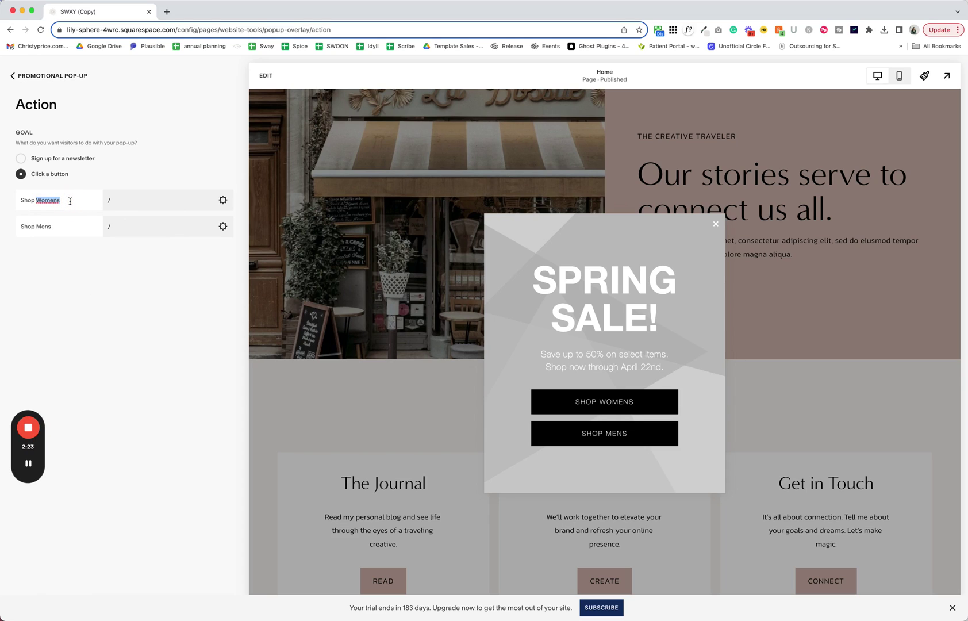
triple_click(70, 202)
type("Get In touch")
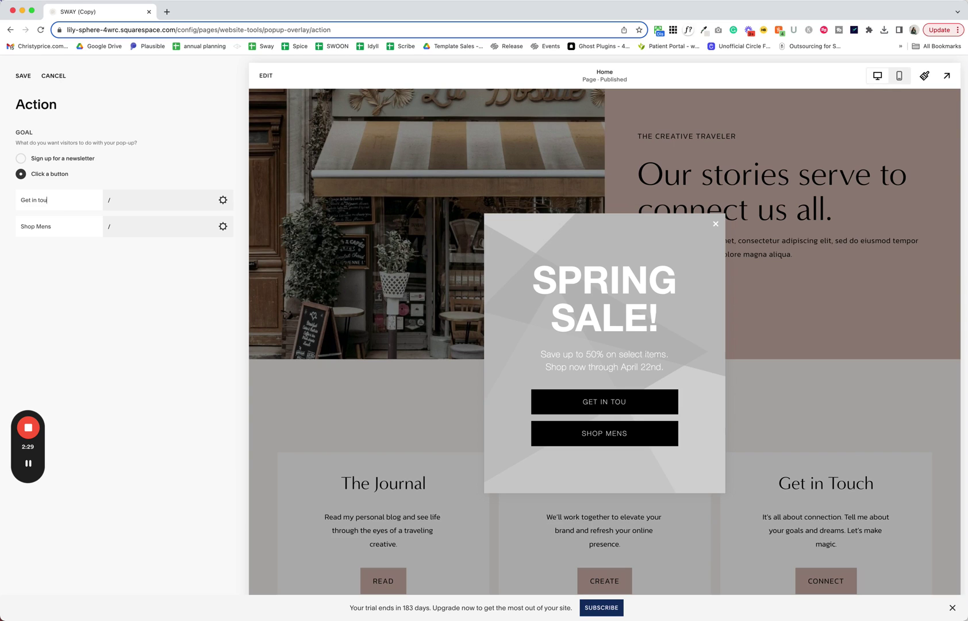
Step: Link the Get in touch button to the Contact page (/contact)
left_click(223, 226)
left_click(290, 198)
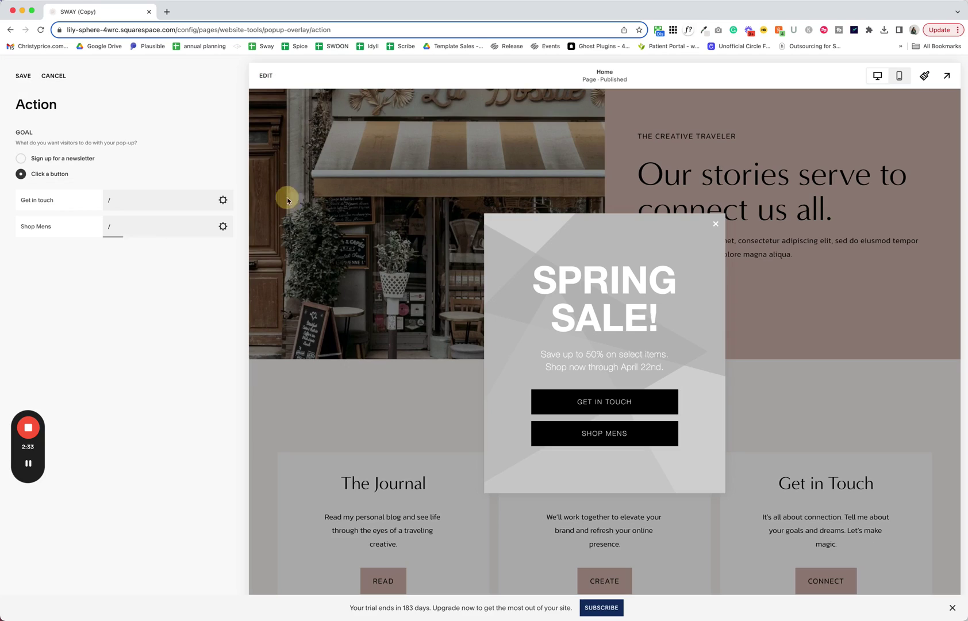
left_click(160, 199)
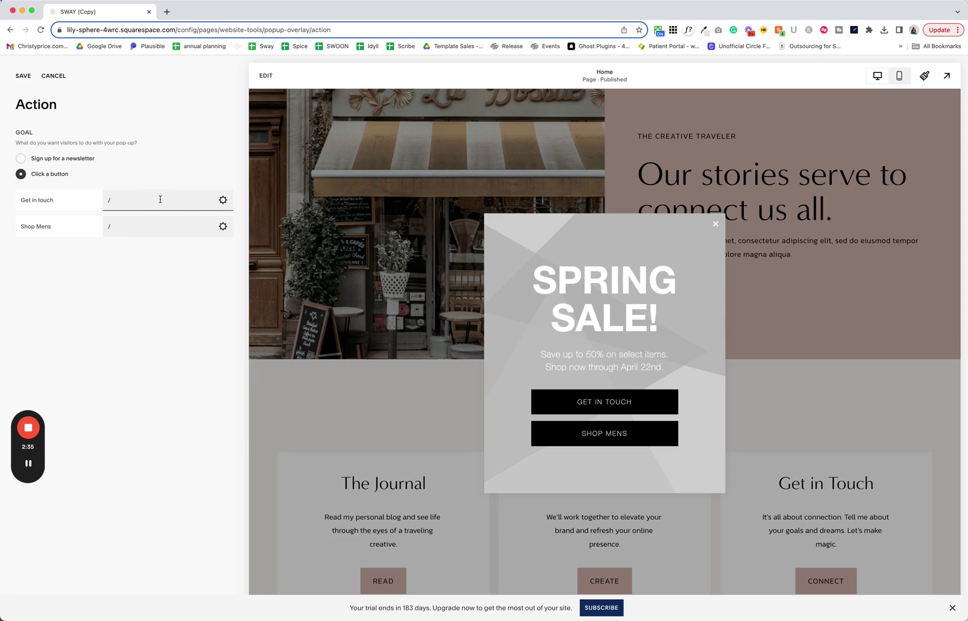
key("BackSpace")
type("/cont")
left_click(222, 199)
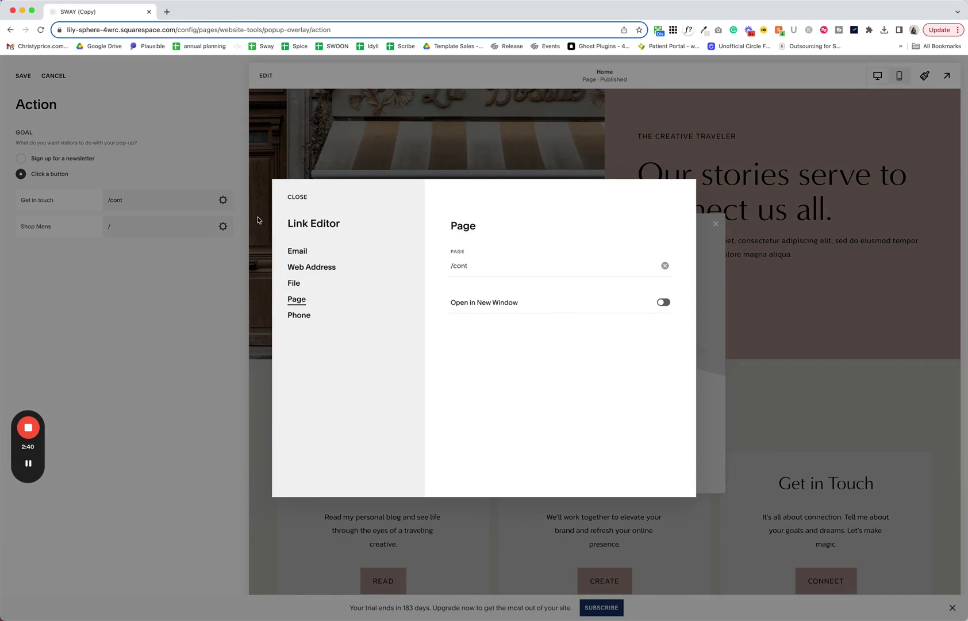
left_click(487, 262)
left_click(486, 289)
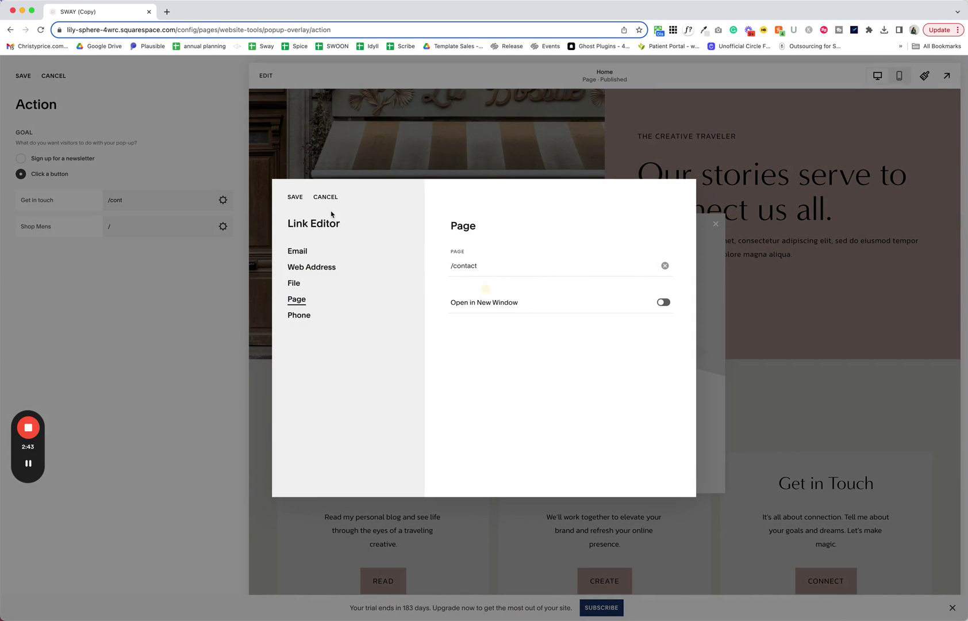
left_click(293, 197)
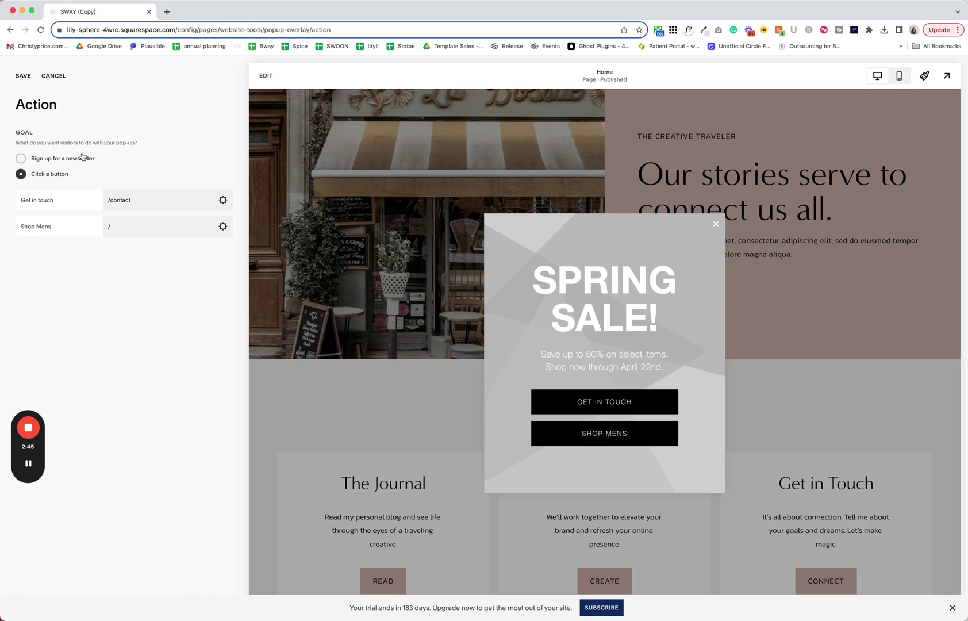
Step: Keep the 'Click a button' goal, delete the Shop Mens label and link, and save
left_click(138, 160)
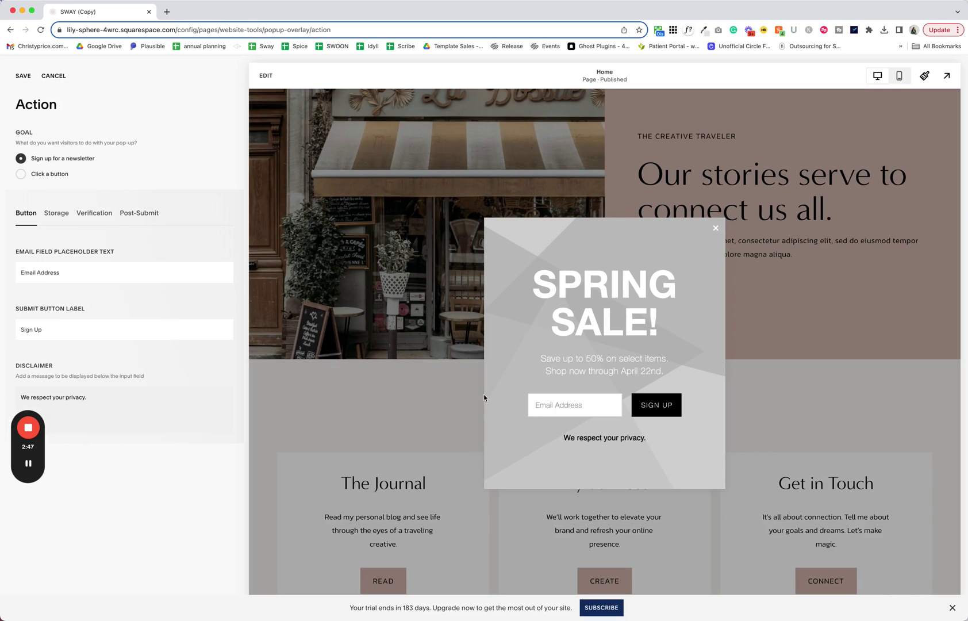
left_click(48, 173)
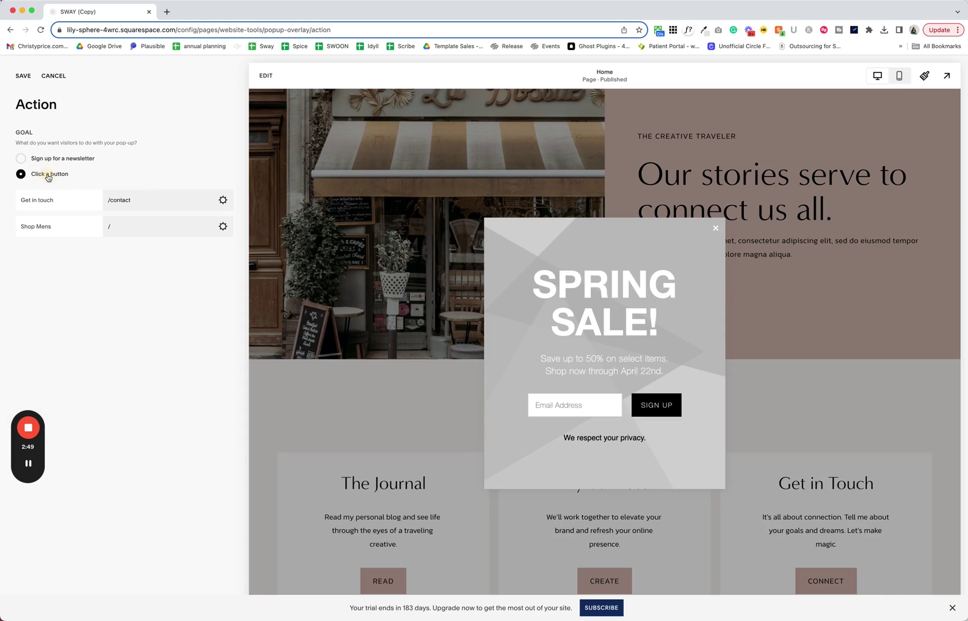
triple_click(34, 221)
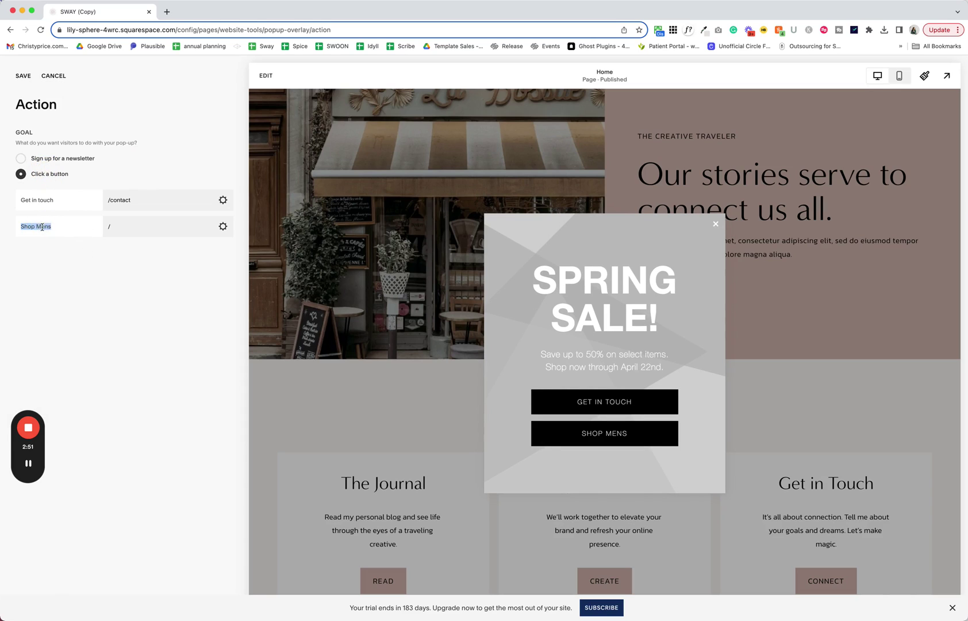
key("BackSpace")
left_click(121, 226)
key("BackSpace")
left_click(108, 284)
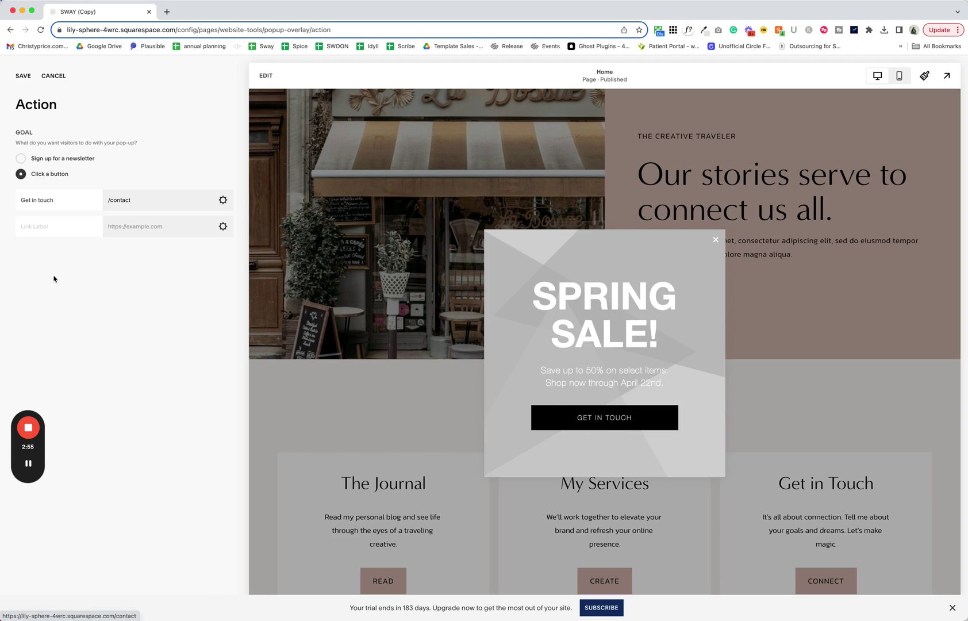
left_click(23, 77)
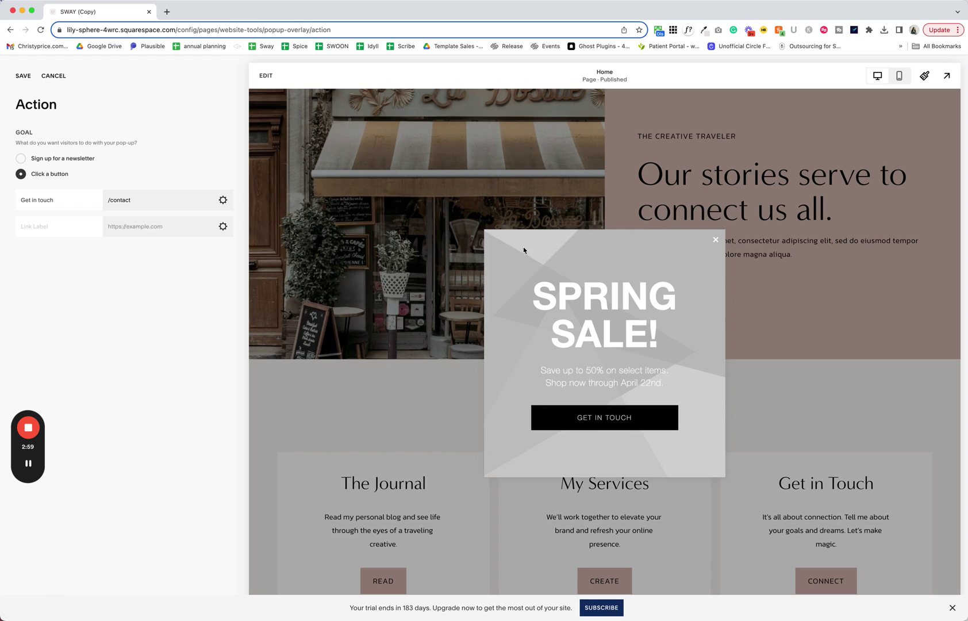
left_click(23, 76)
left_click(33, 78)
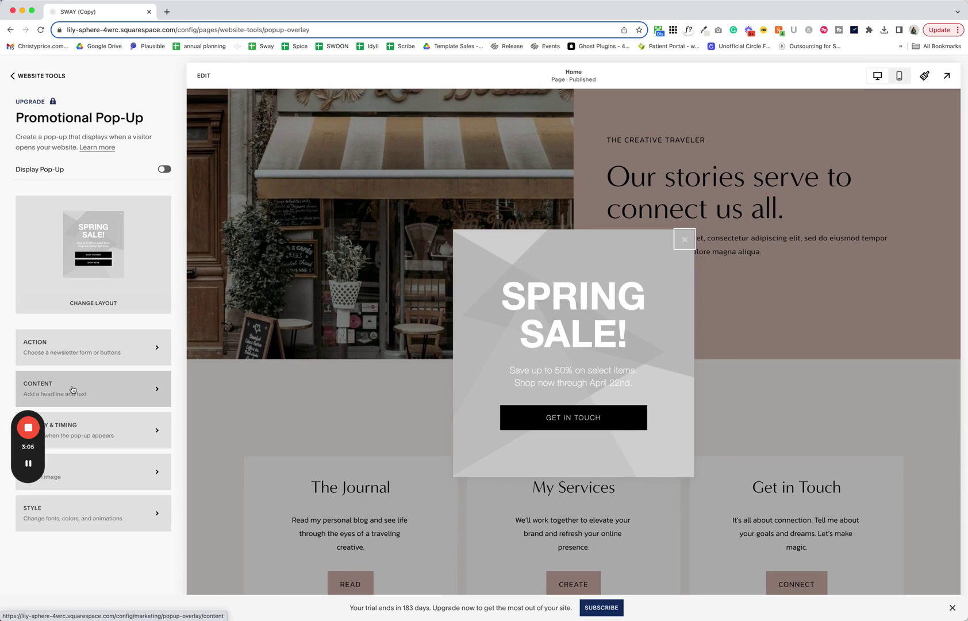
Step: Replace the Spring Sale! headline with '50% OFF TODAY'
left_click(72, 390)
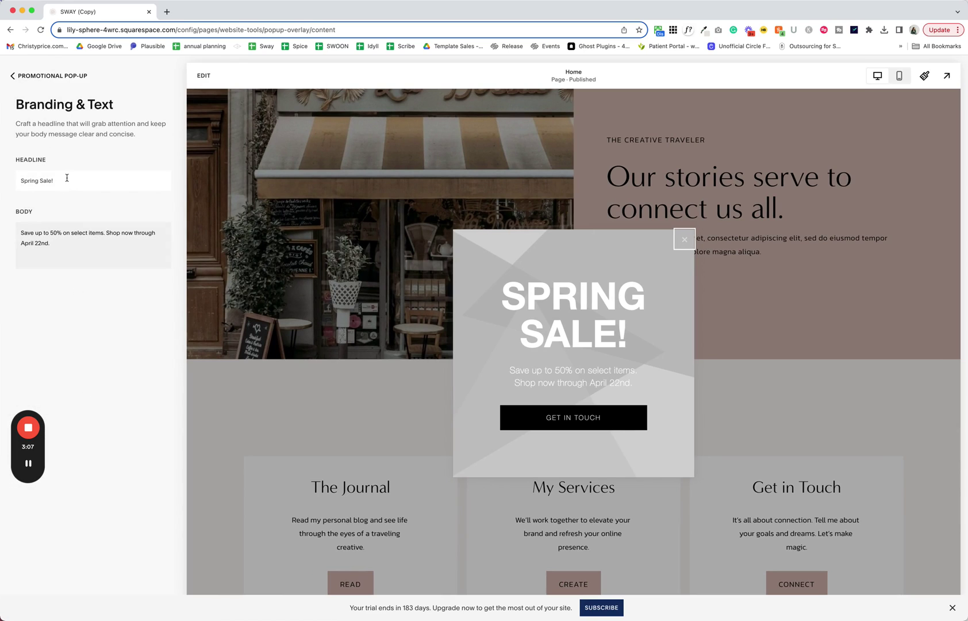
triple_click(67, 177)
type("50% off")
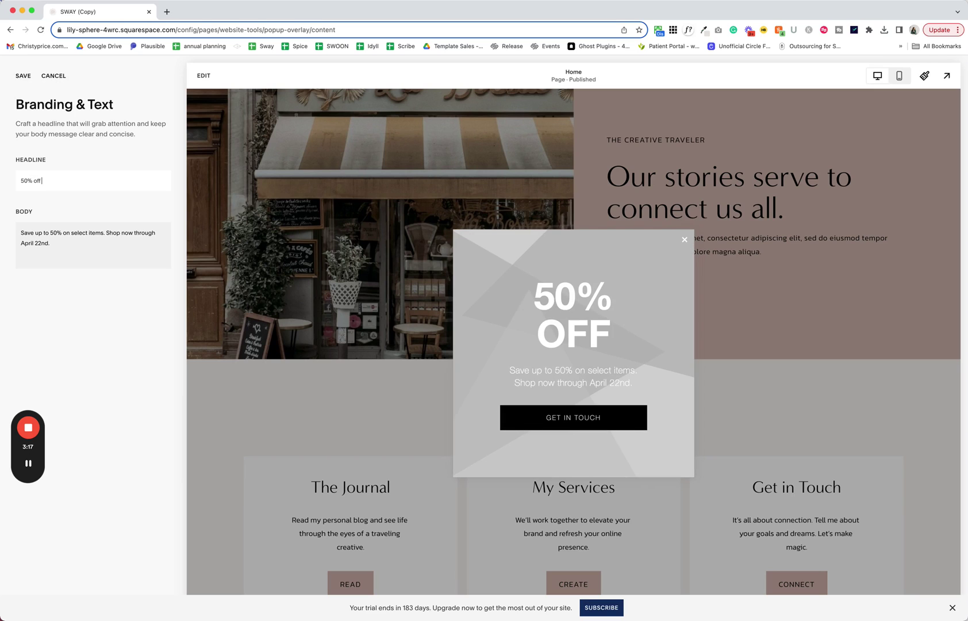
type("  TODYA")
key("BackSpace")
key("BackSpace")
type("AY")
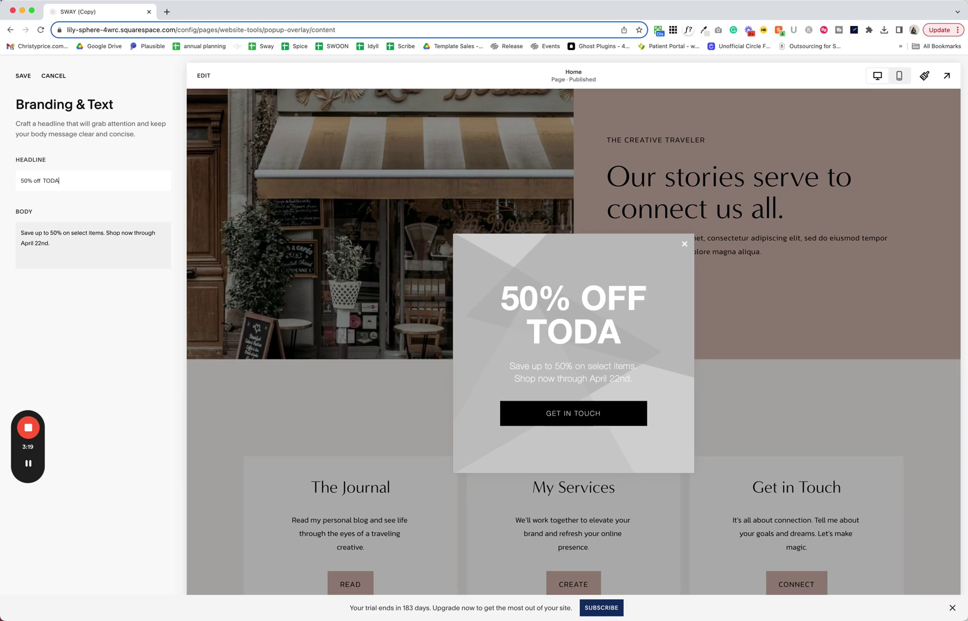
Step: Change the body to 'Save 50% on all my services - today only!' on two lines and save
left_click(58, 244)
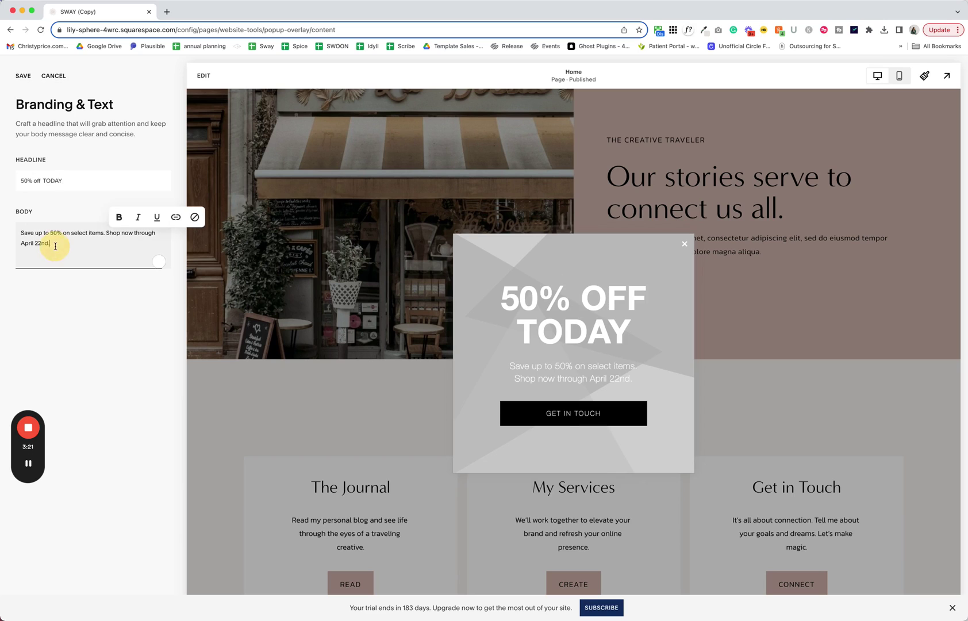
triple_click(57, 245)
left_click(58, 245)
left_click_drag(35, 234, 79, 246)
key("BackSpace")
key("BackSpace")
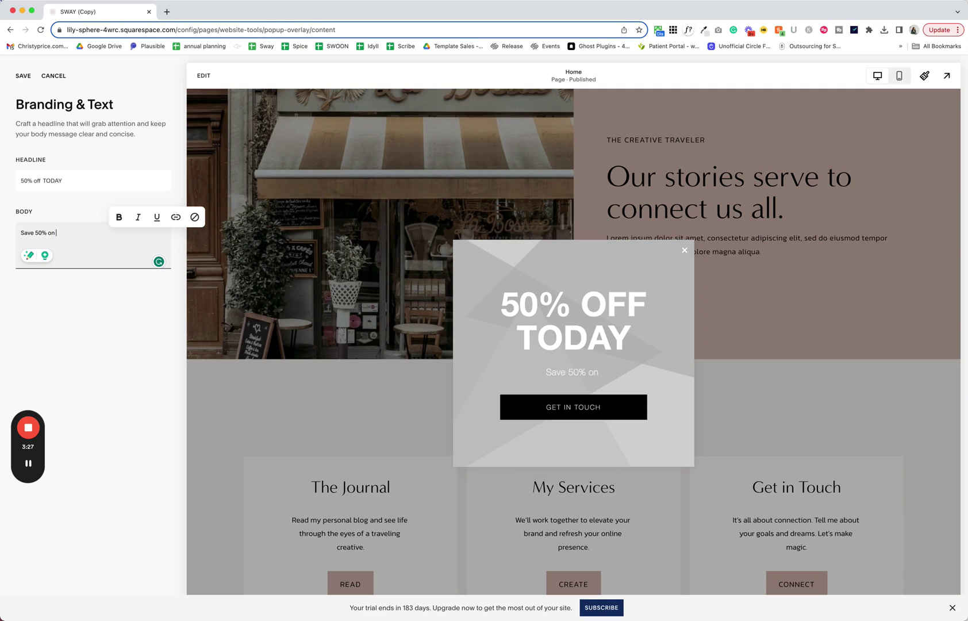
type("all my ser")
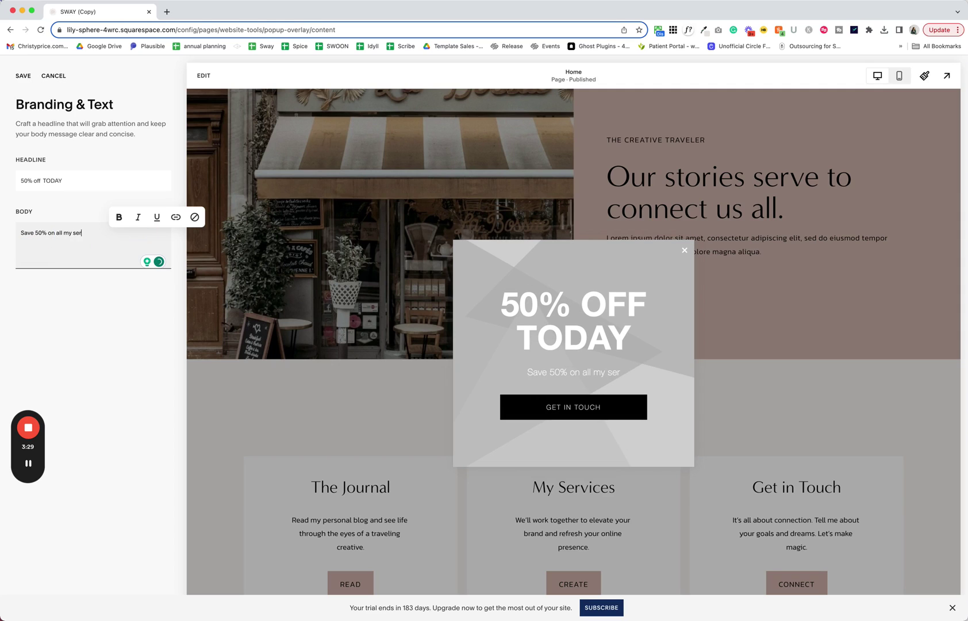
type("vices - today o")
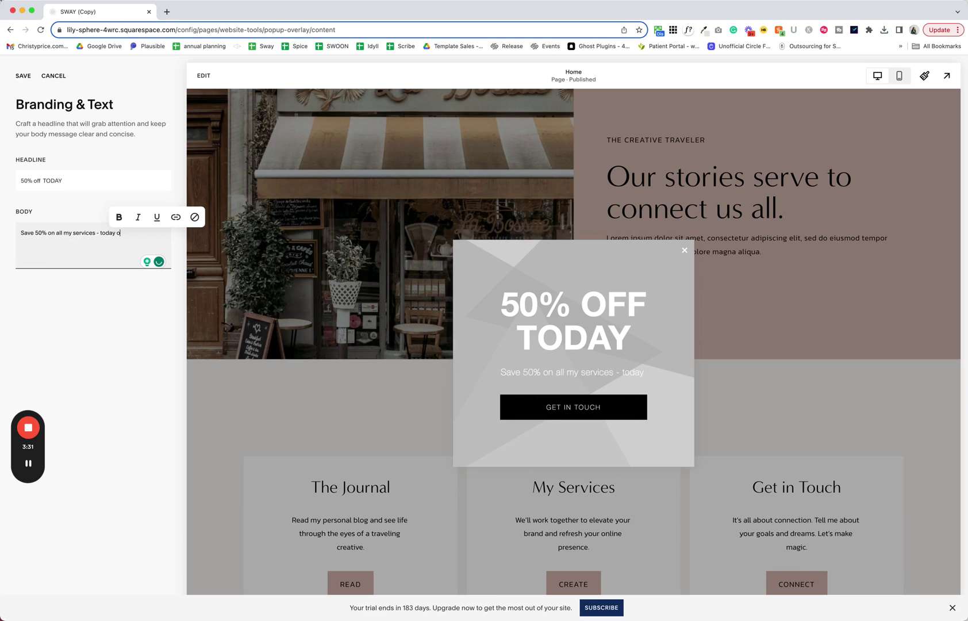
type("nly!")
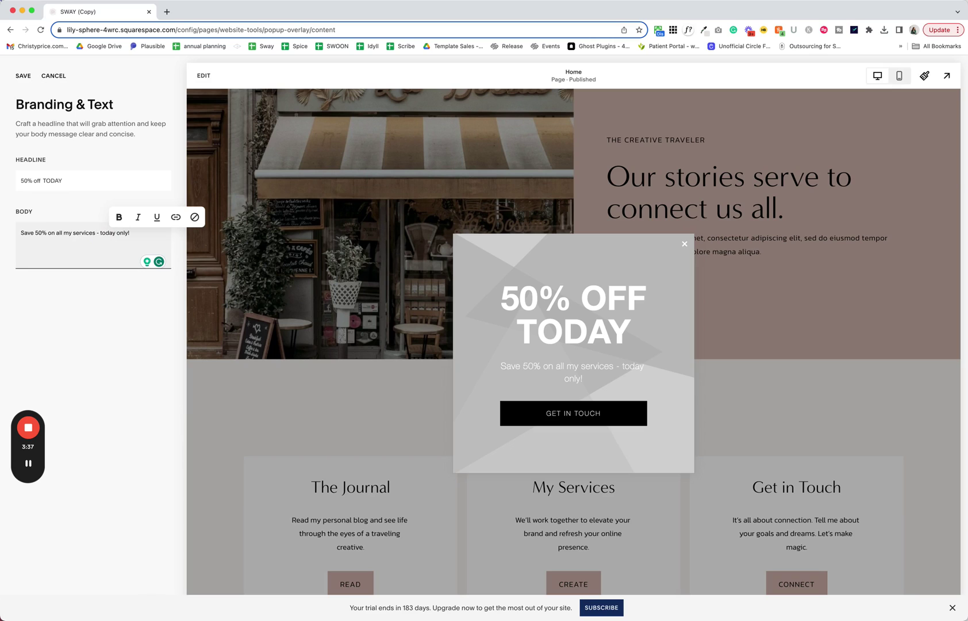
key("Return")
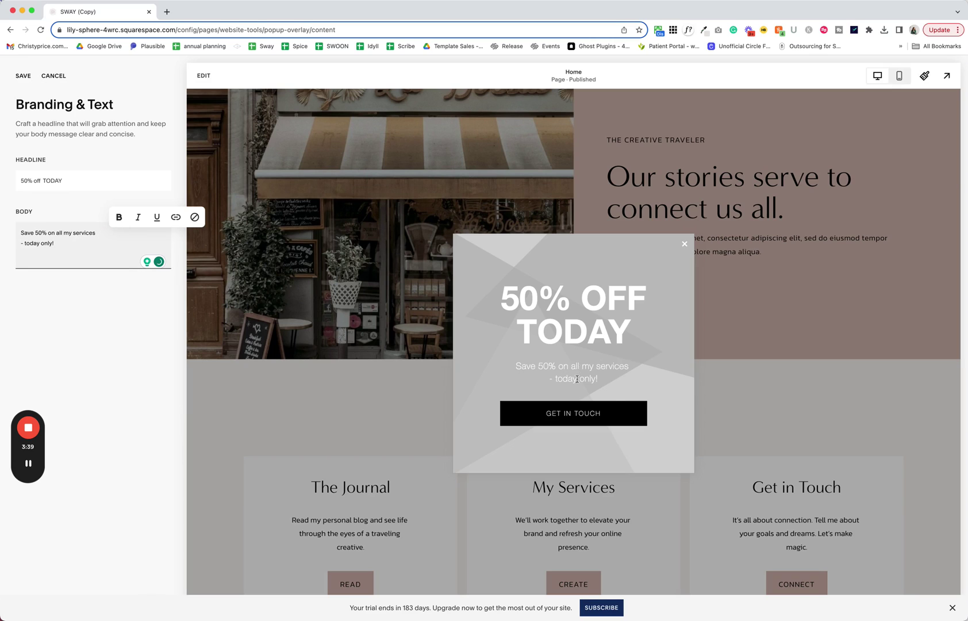
left_click(23, 75)
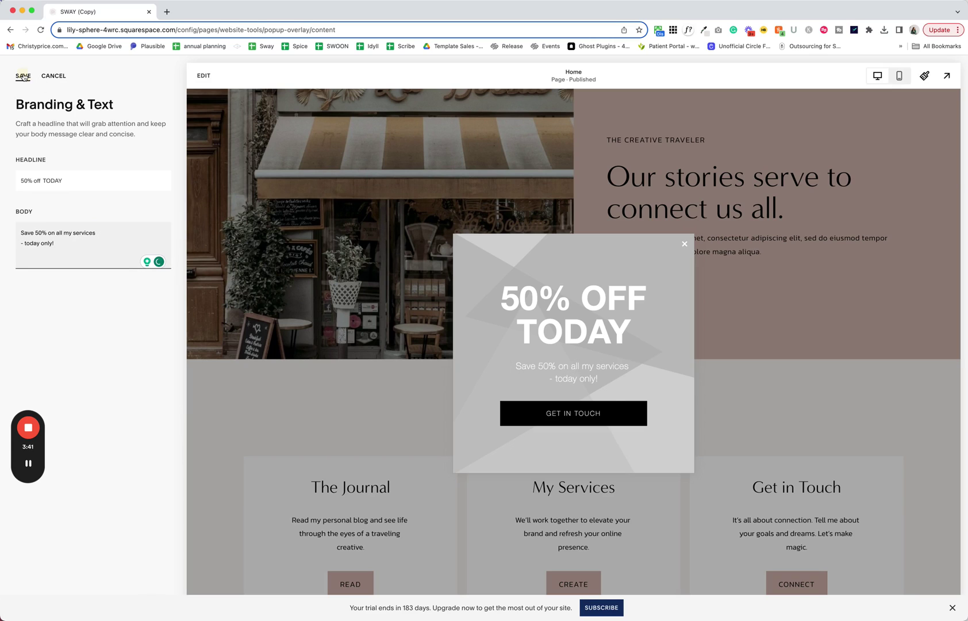
left_click(31, 77)
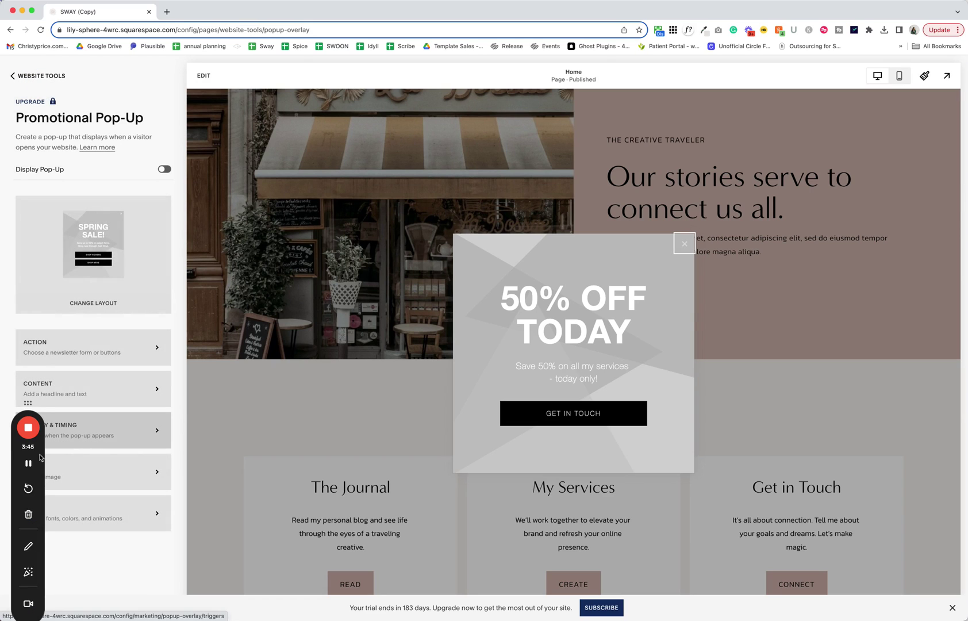
Step: In Display & Timing, look at Only Certain Pages but keep the pop-up on Any First Page
left_click_drag(39, 457, 53, 155)
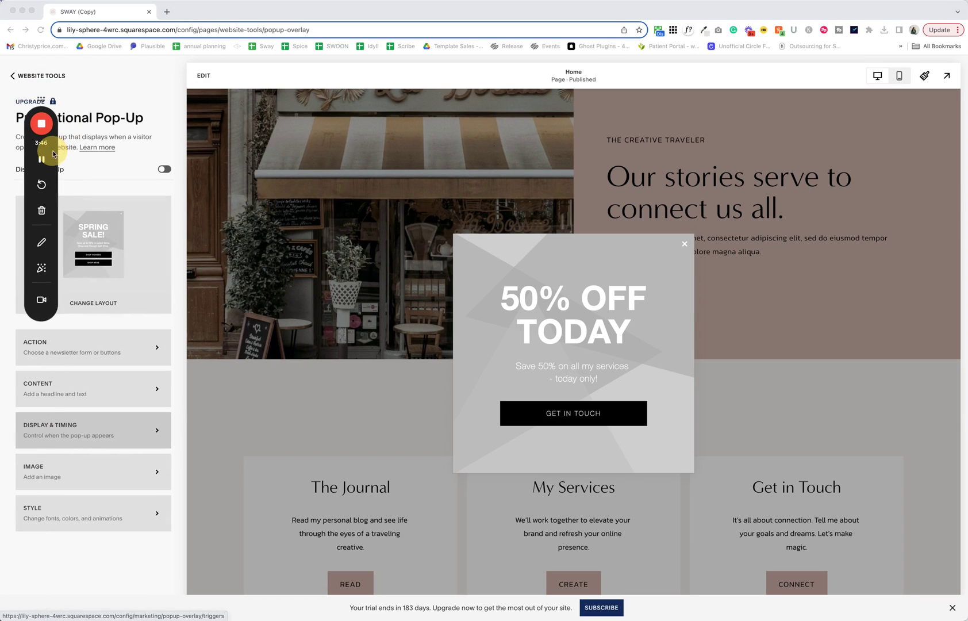
left_click(89, 437)
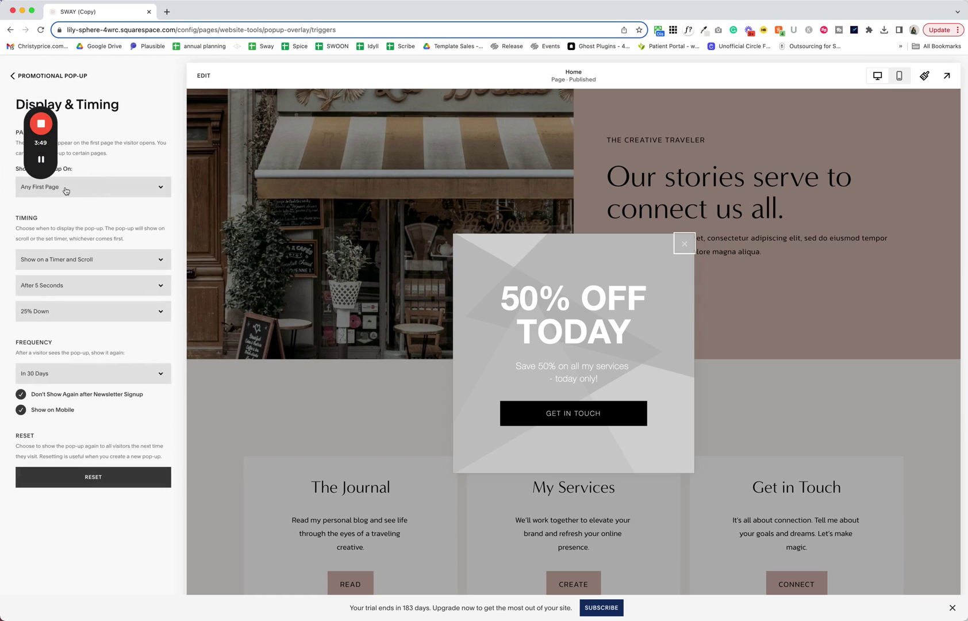
left_click(66, 190)
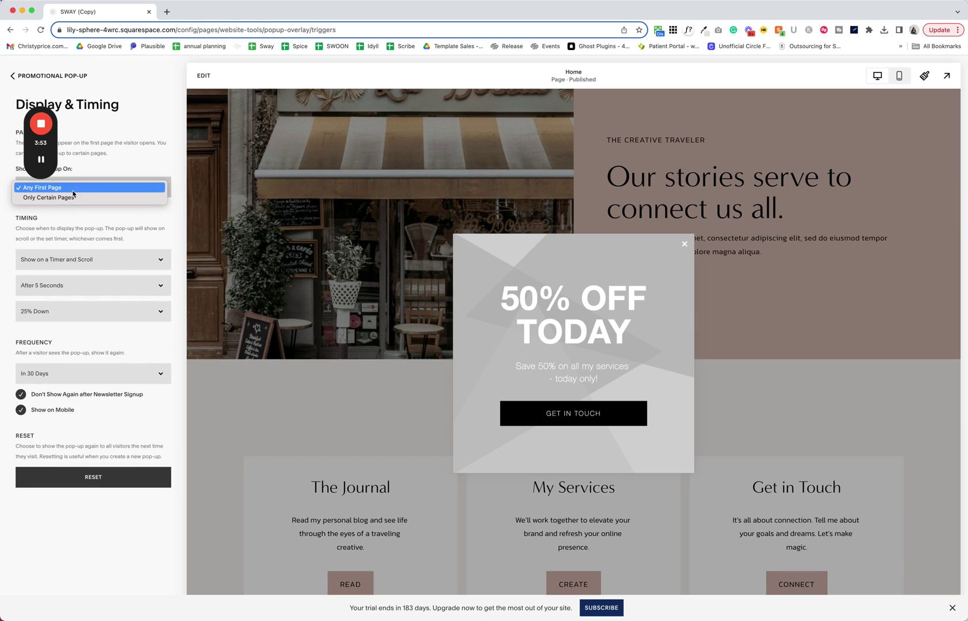
left_click(73, 187)
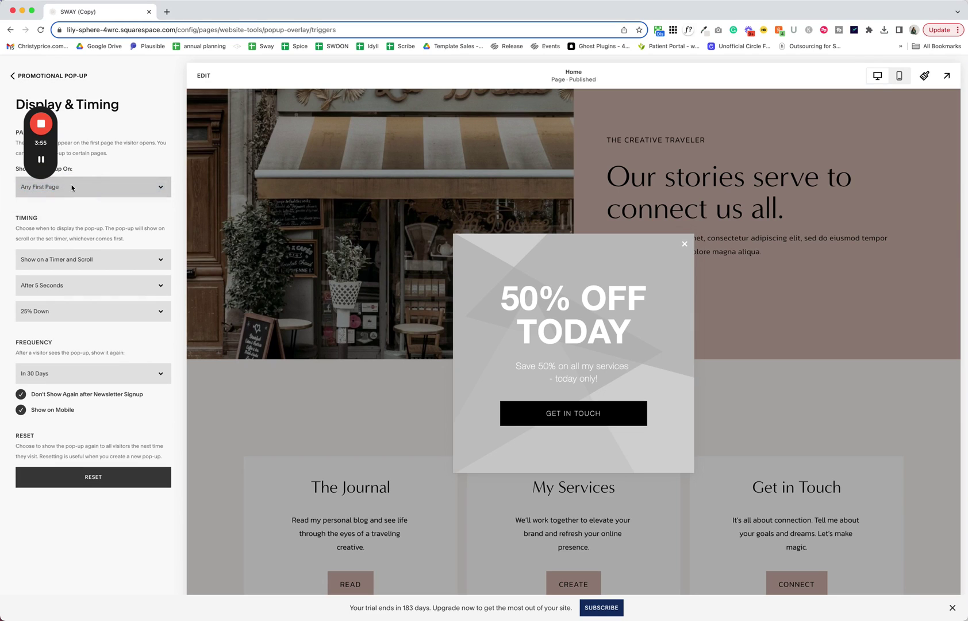
left_click(72, 187)
left_click(67, 198)
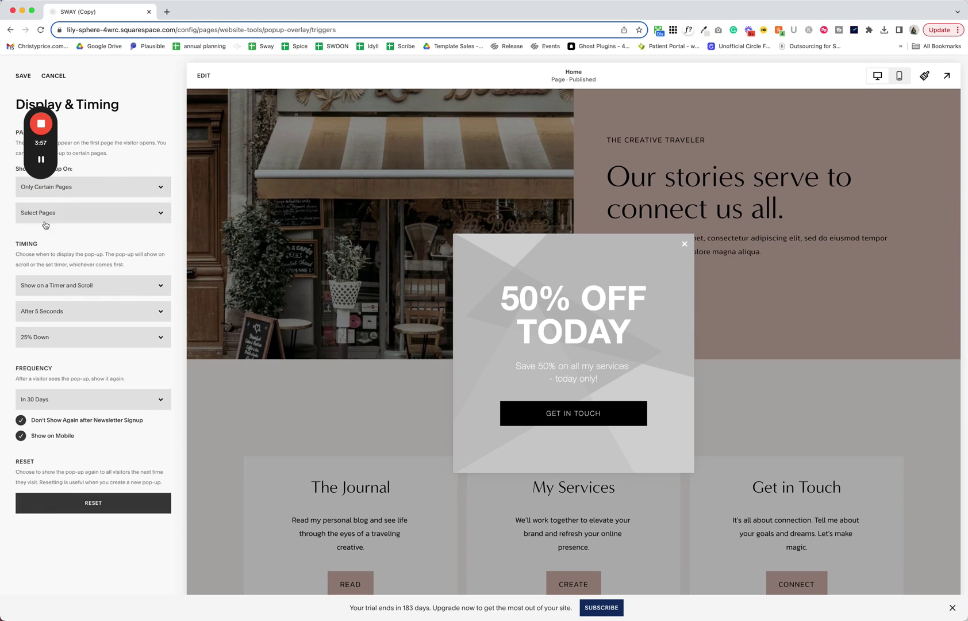
left_click(46, 214)
left_click(111, 188)
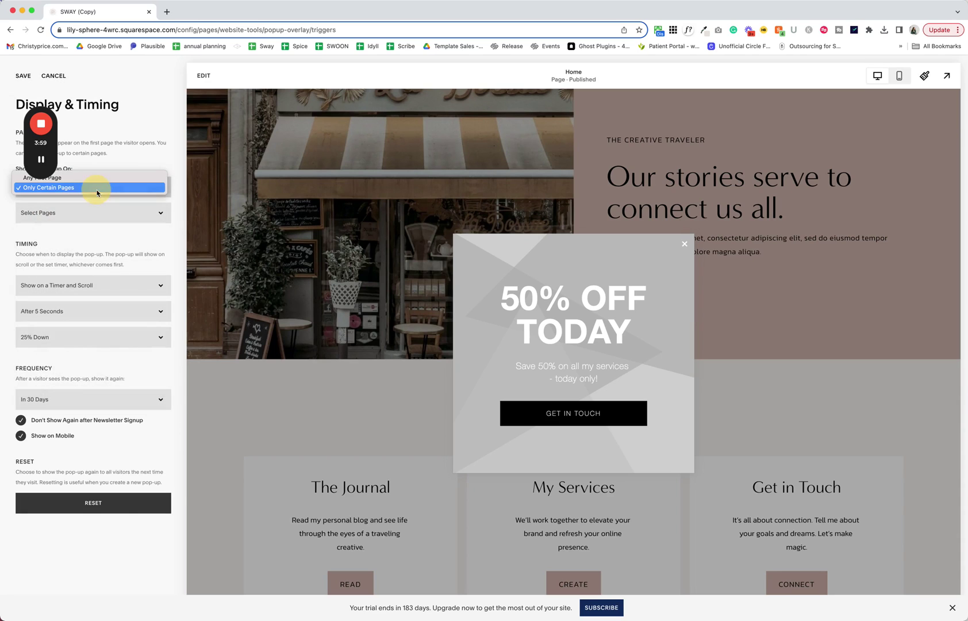
left_click(40, 173)
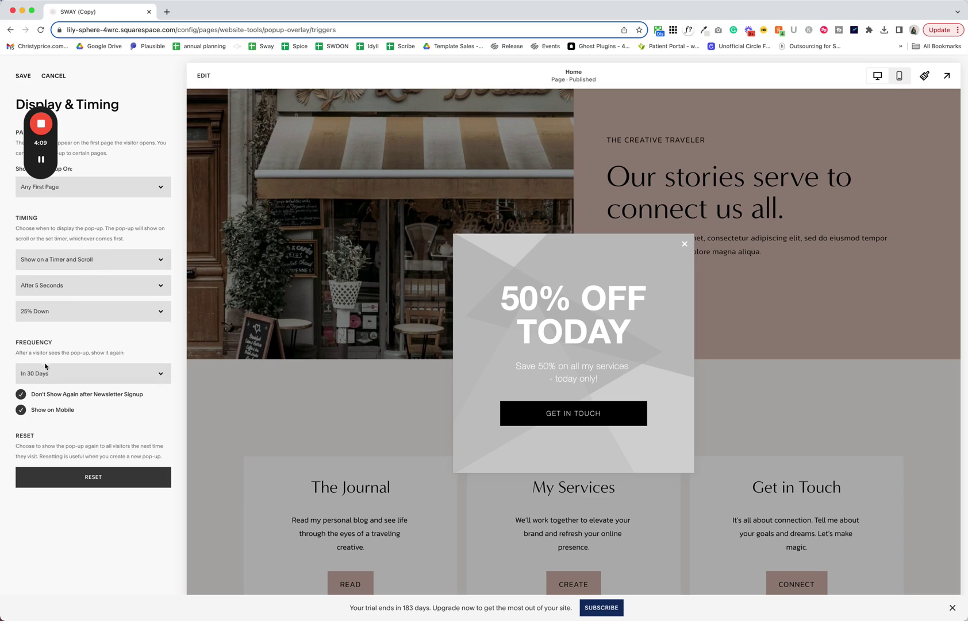
Step: Set Frequency to The Next Day, uncheck Don't Show Again after Newsletter Signup, and save
left_click(66, 379)
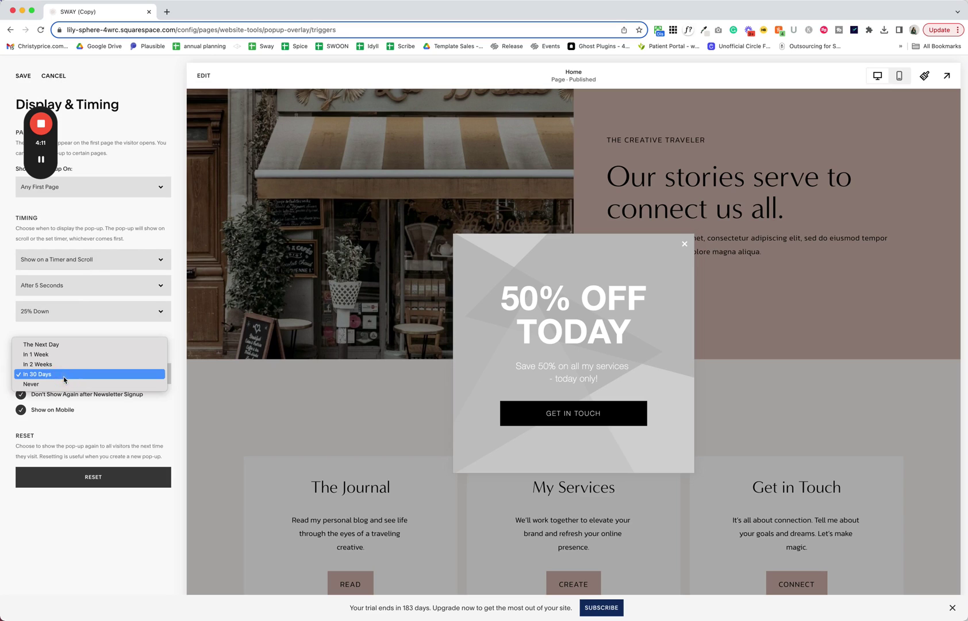
left_click(60, 343)
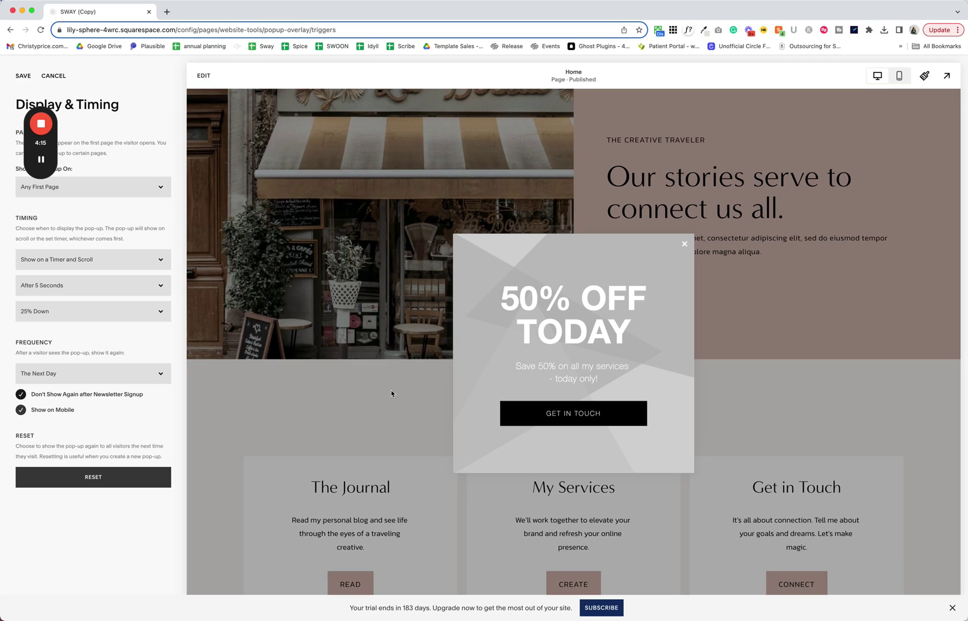
left_click(22, 397)
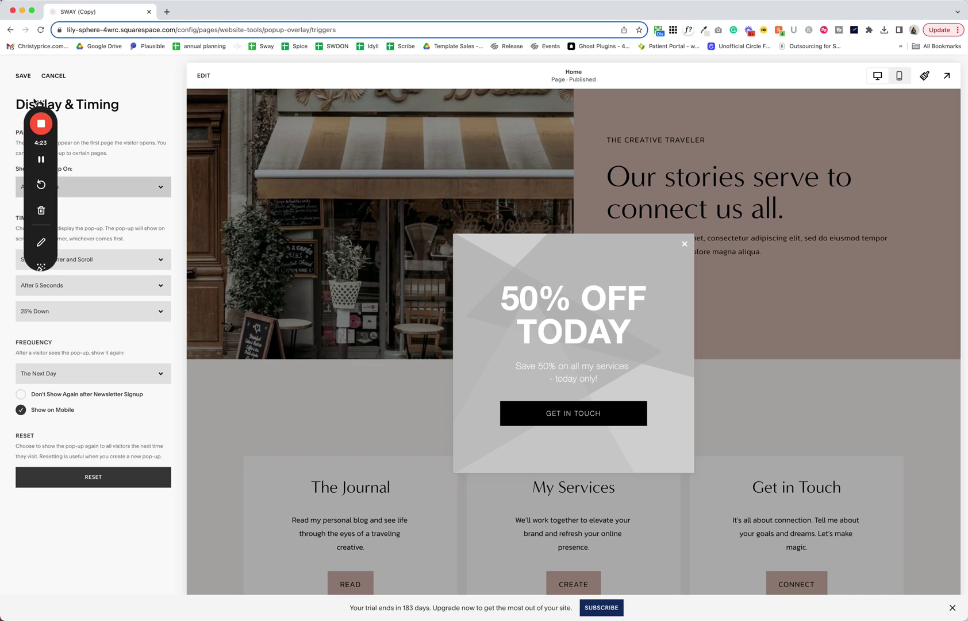
left_click(23, 76)
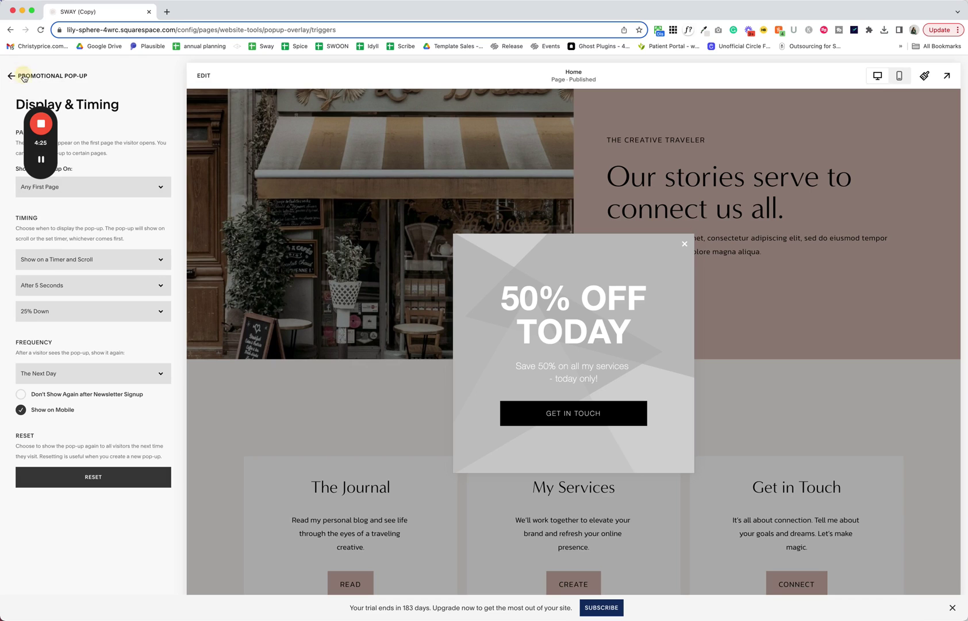
left_click(22, 76)
Step: Add the dried-flowers-and-gold-necklace library photo as the pop-up background and open it for editing
left_click(38, 466)
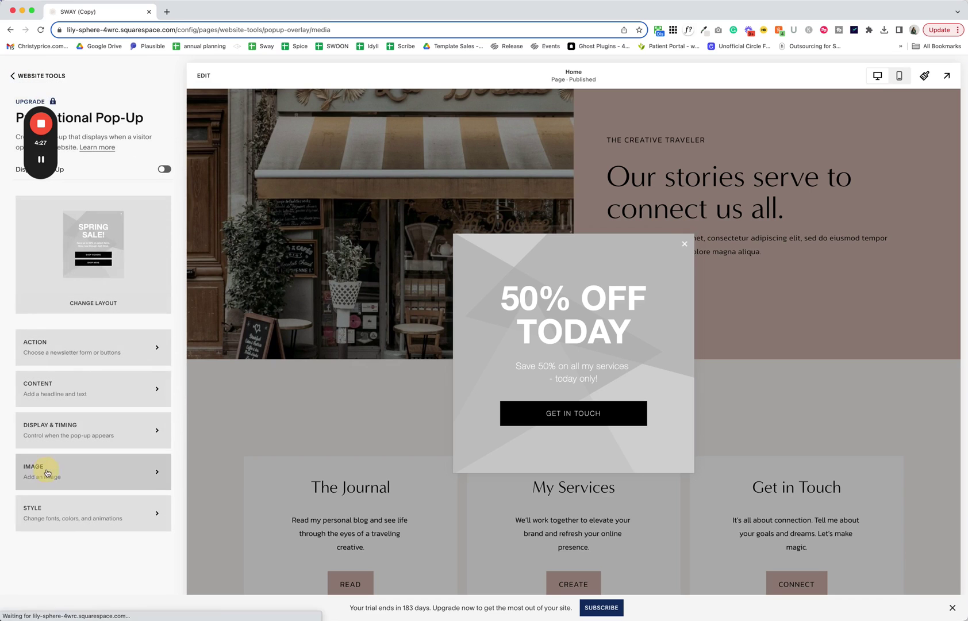
left_click(115, 281)
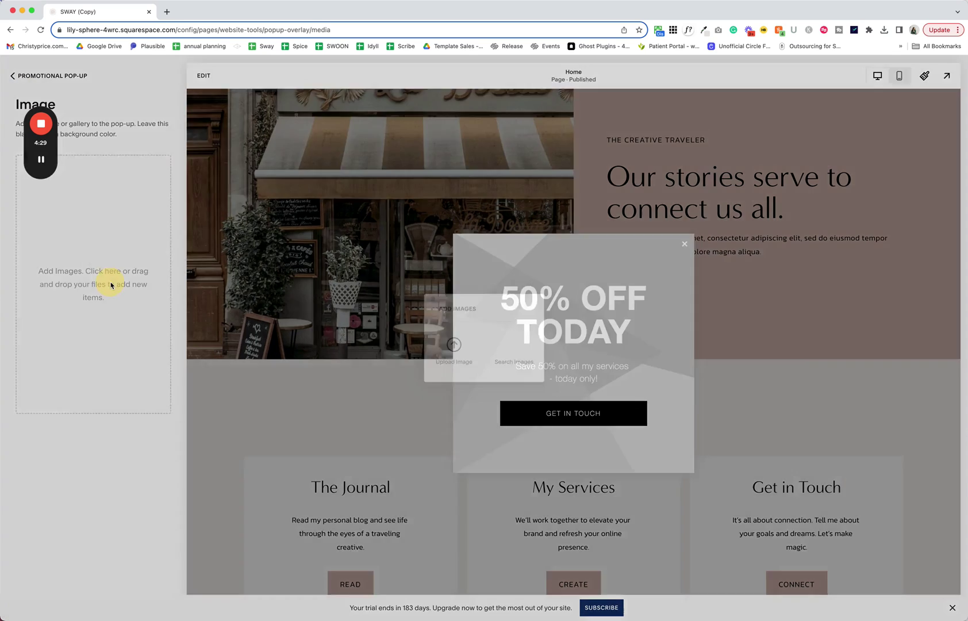
left_click(522, 350)
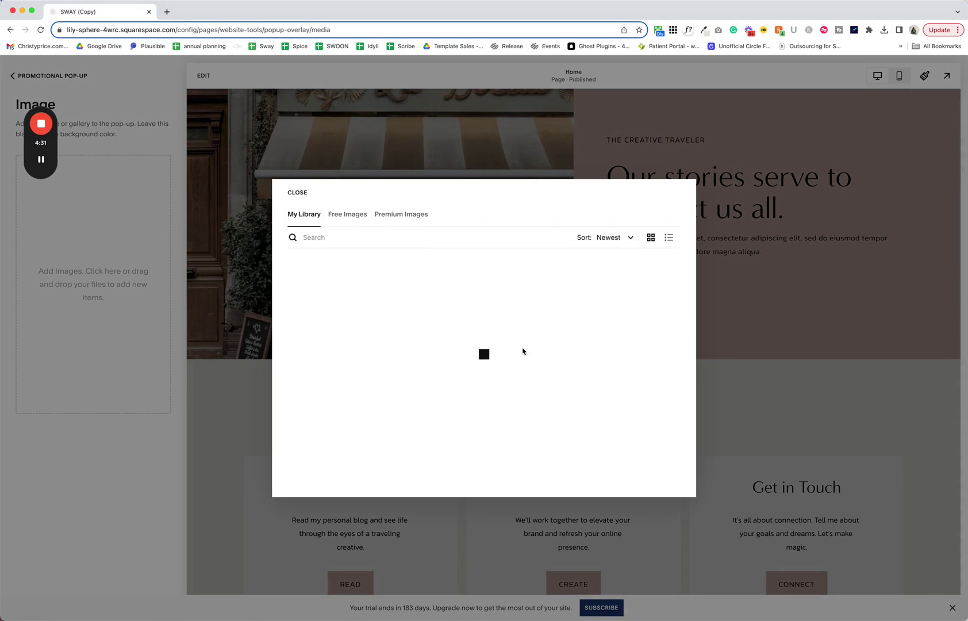
scroll(439, 344, "down", 5)
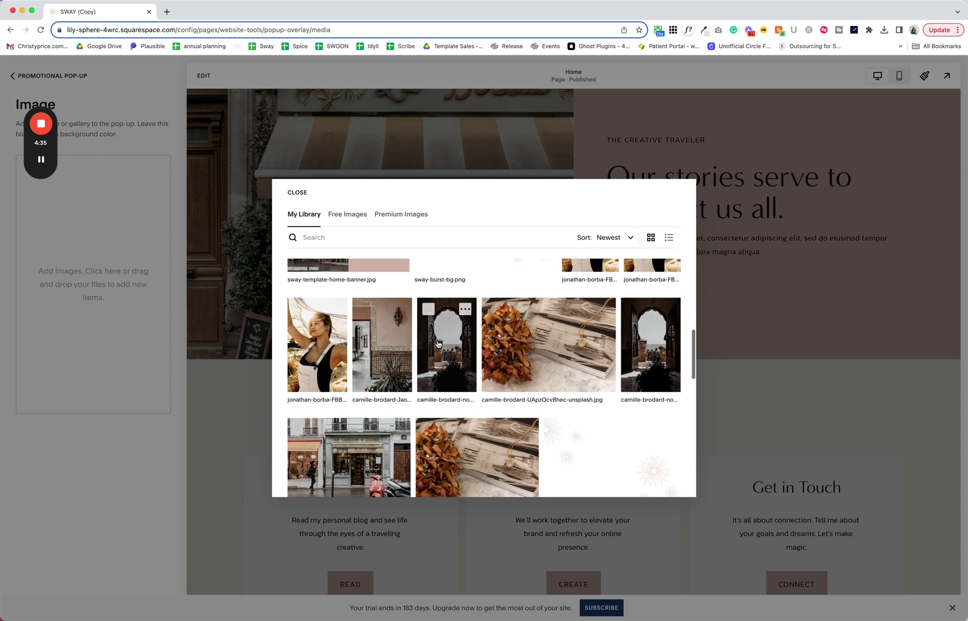
scroll(449, 375, "down", 2)
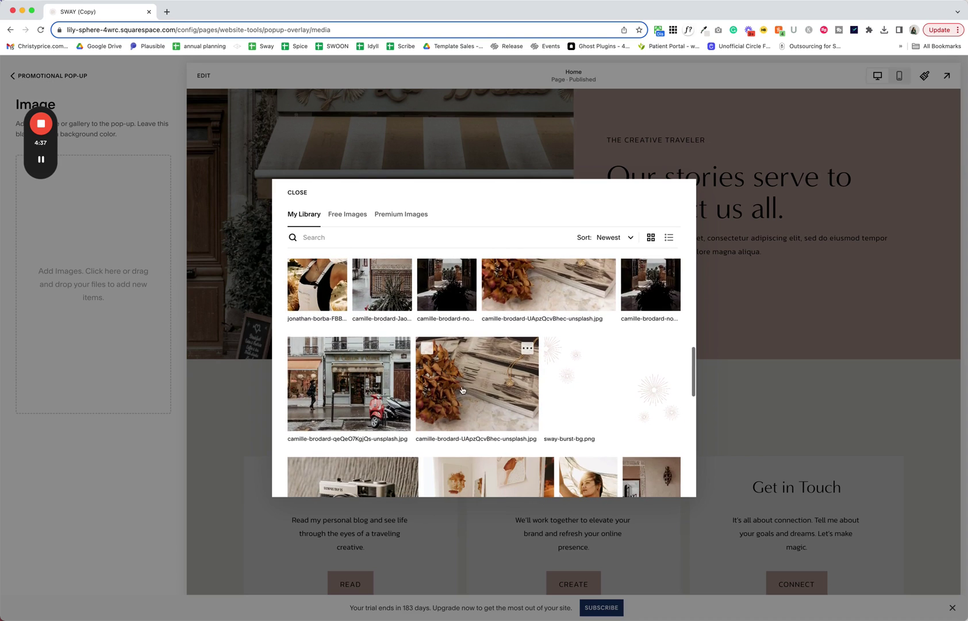
scroll(454, 379, "down", 2)
left_click(459, 339)
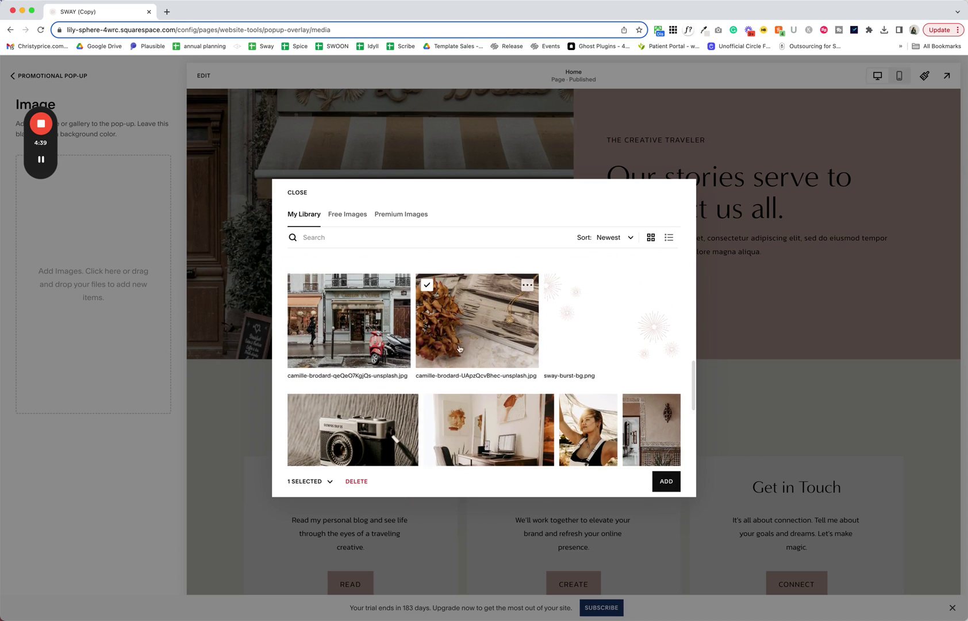
left_click(667, 482)
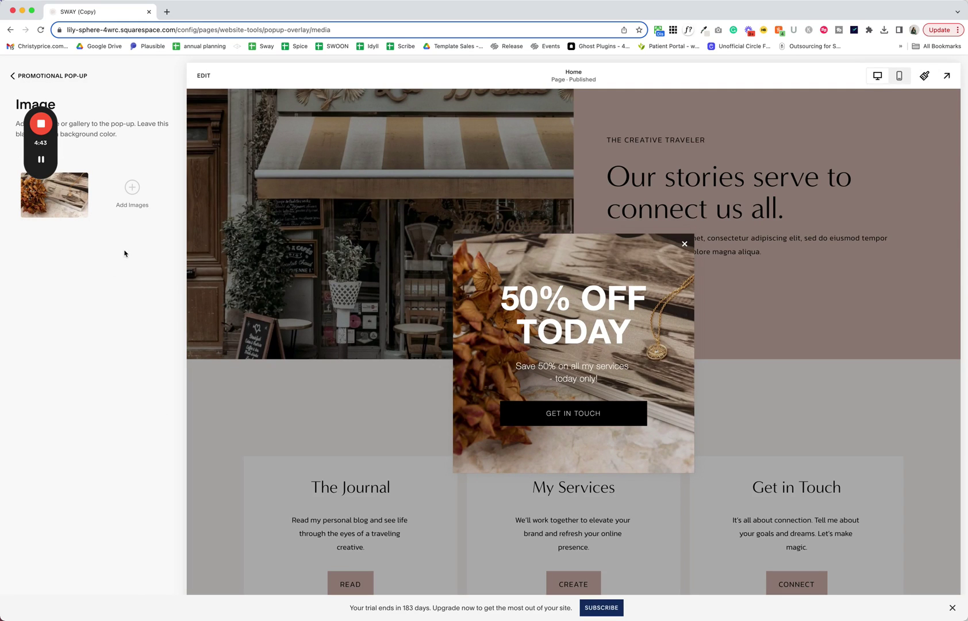
mouse_move(62, 194)
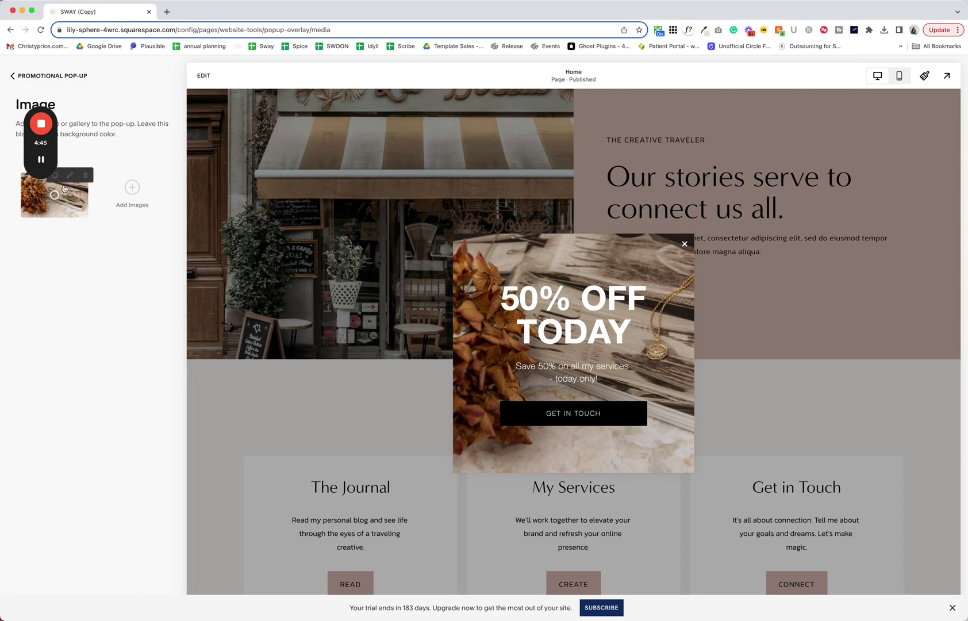
left_click(54, 175)
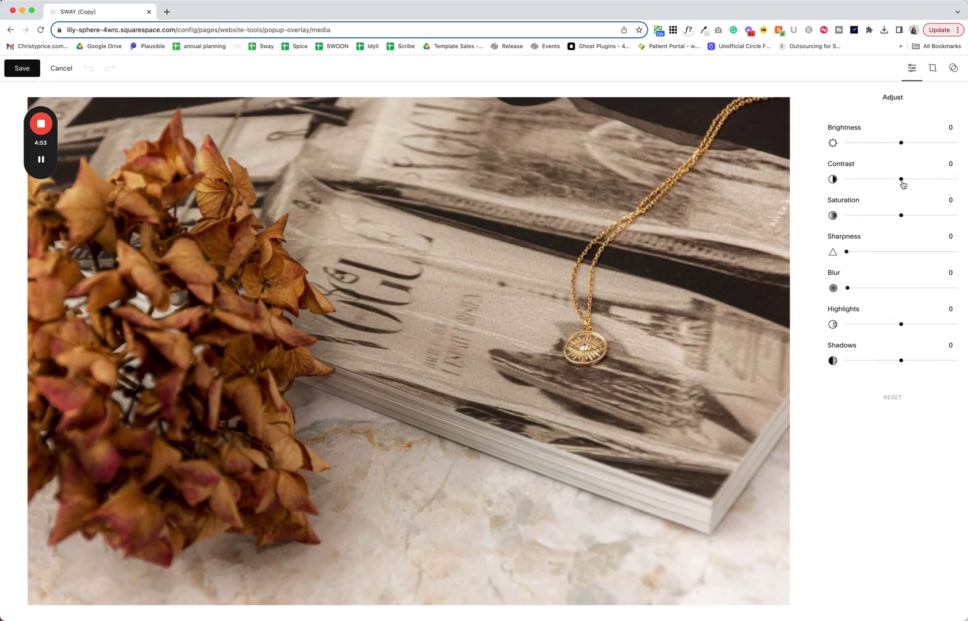
Step: Darken the background photo to brightness -100 and contrast -90, and save the edit
left_click_drag(900, 179, 851, 179)
left_click_drag(899, 142, 835, 142)
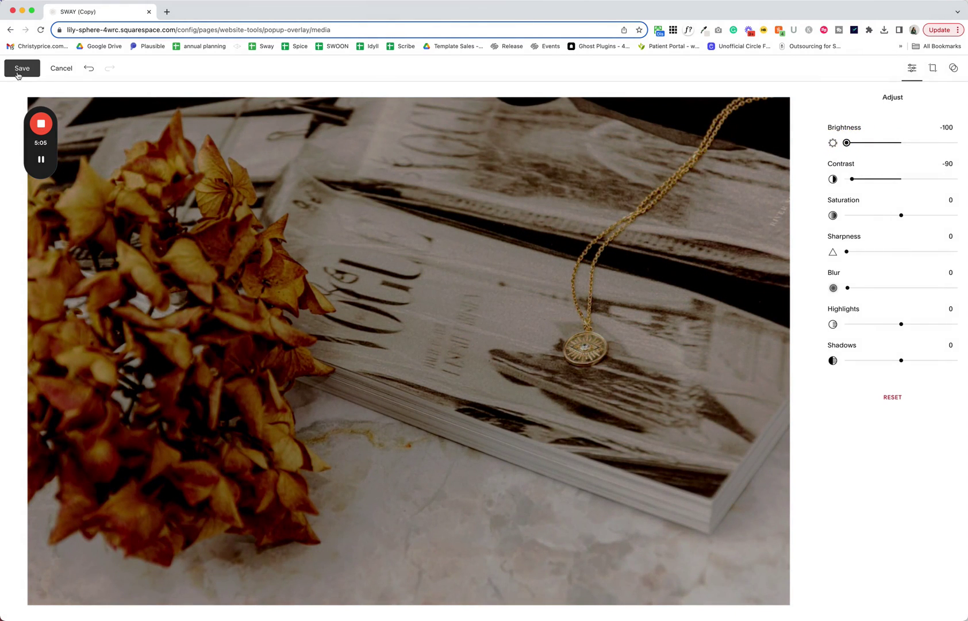
left_click(18, 74)
left_click(510, 364)
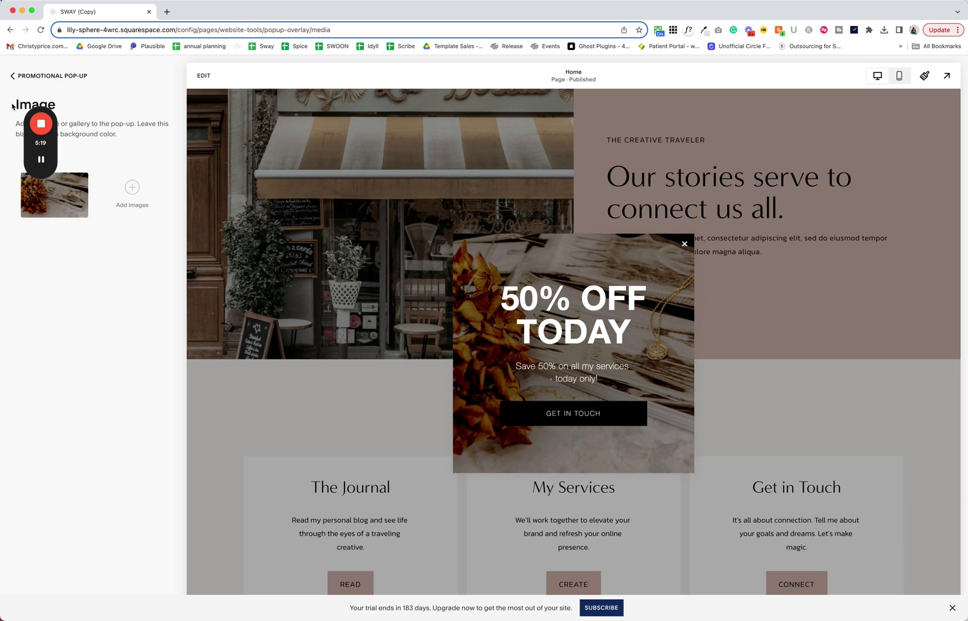
left_click(38, 75)
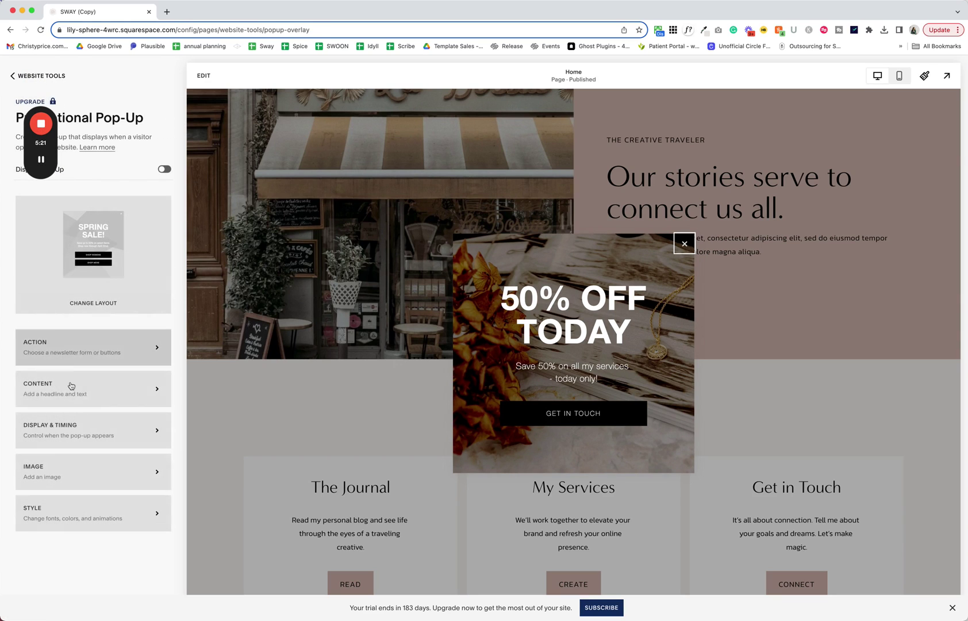
Step: Set the pop-up headline font to Franklin Gothic URW, weight 700, 80px, uppercase
left_click(88, 515)
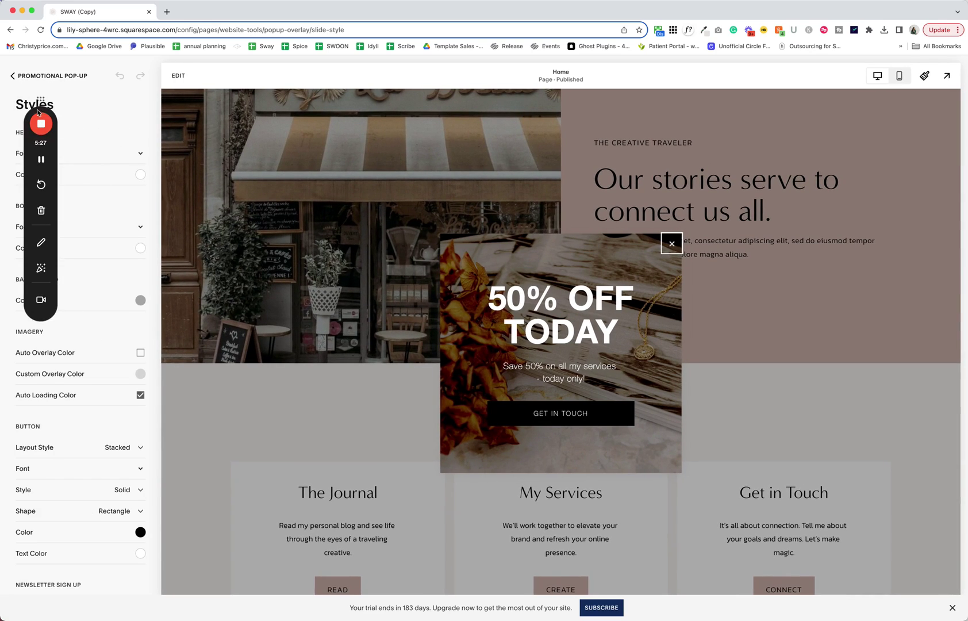
left_click_drag(57, 133, 50, 345)
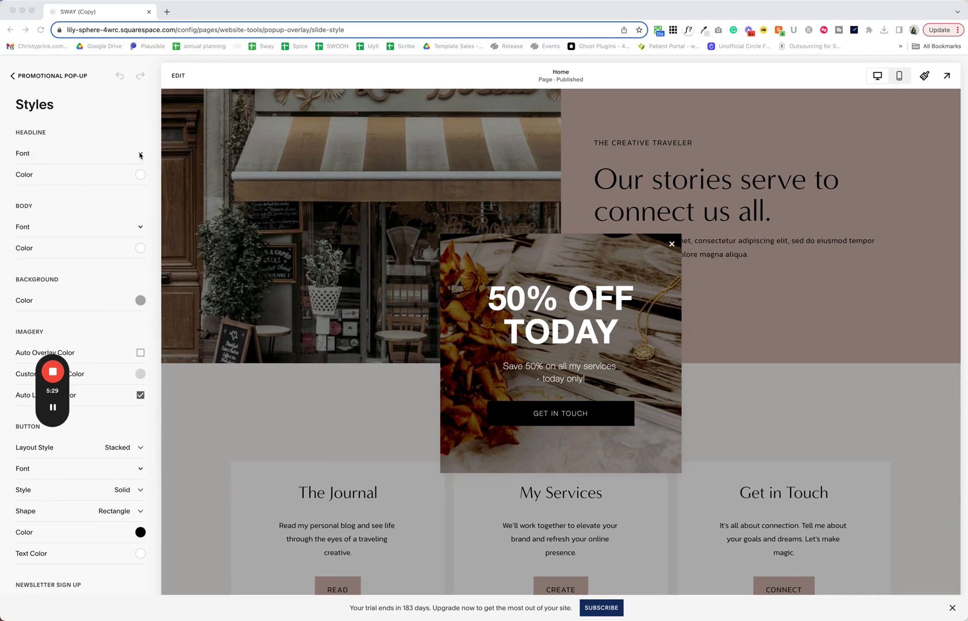
left_click(140, 154)
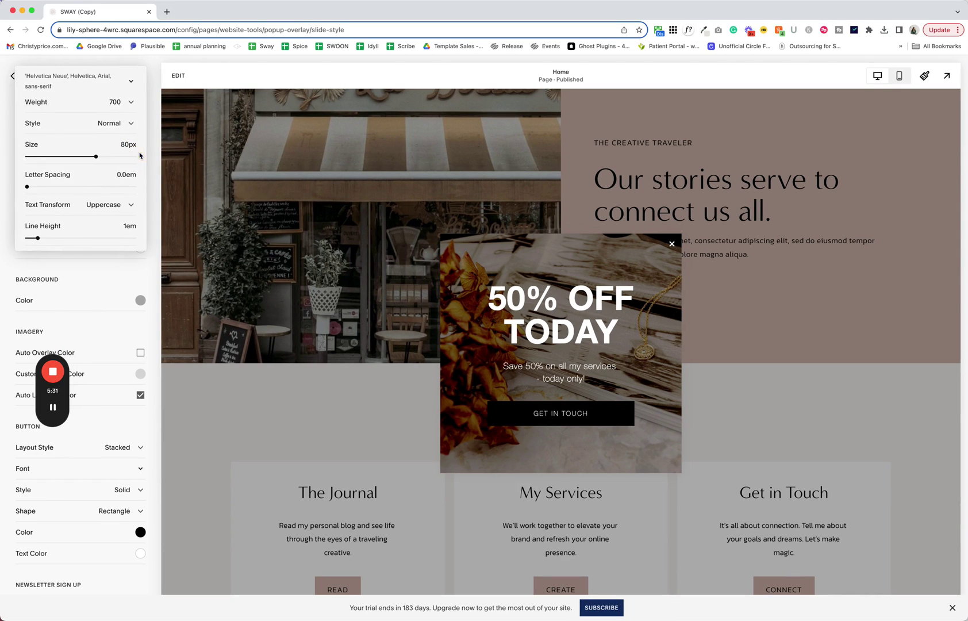
left_click(79, 82)
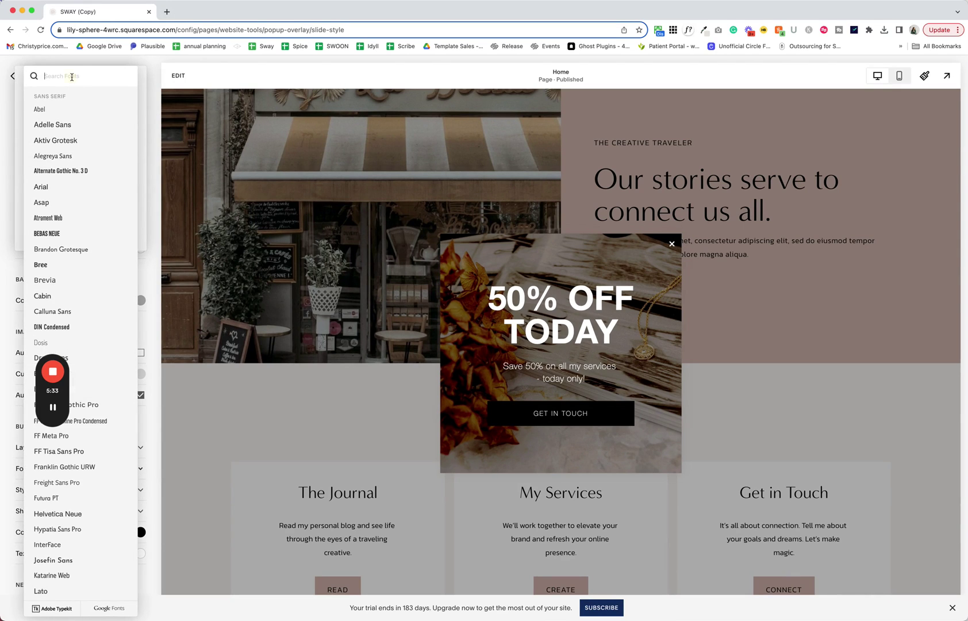
type("miner")
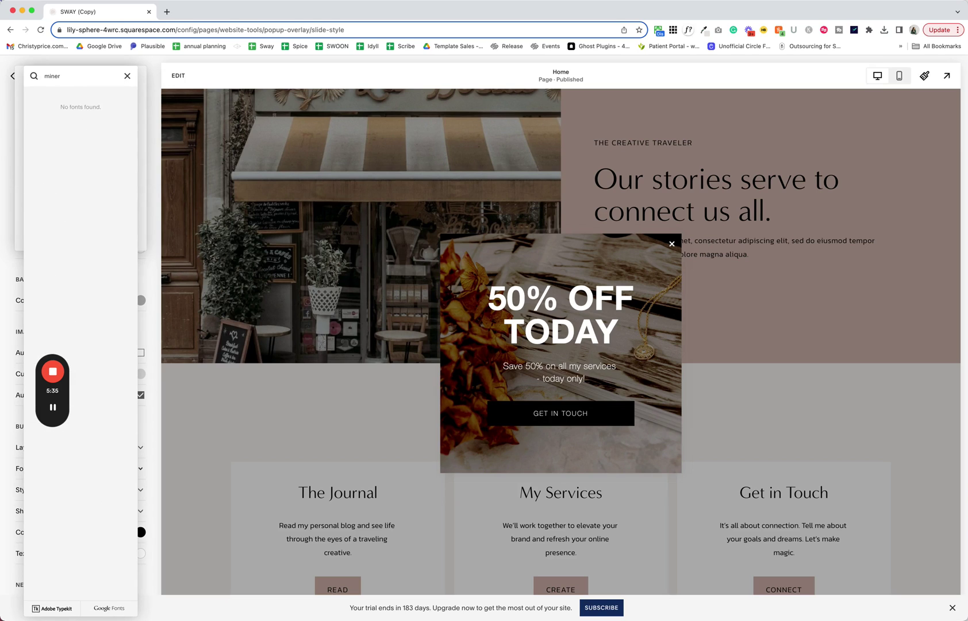
key("BackSpace")
key("BackSpace")
key("BackSpace")
key("BackSpace")
key("BackSpace")
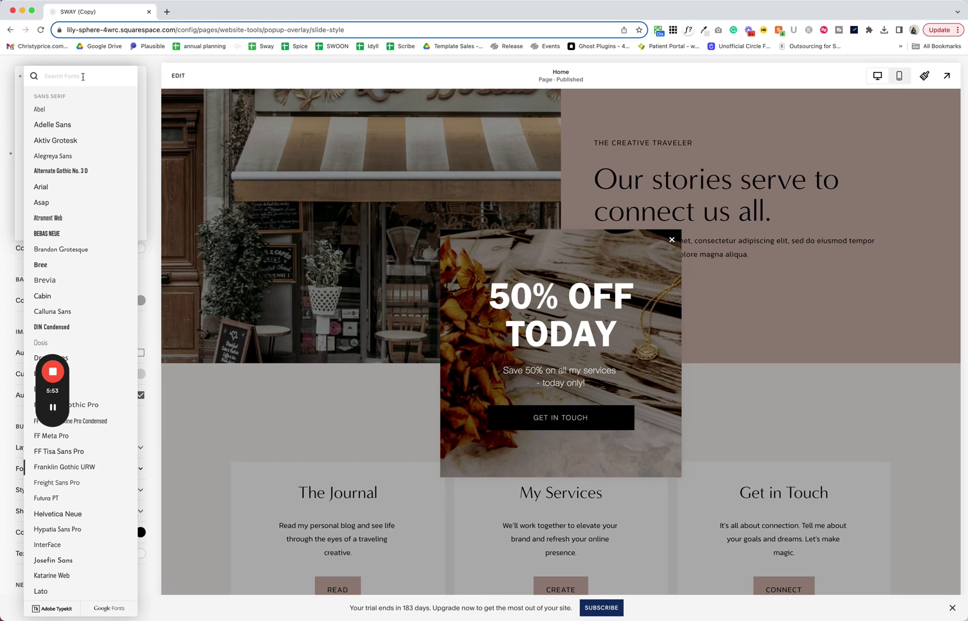
left_click(141, 106)
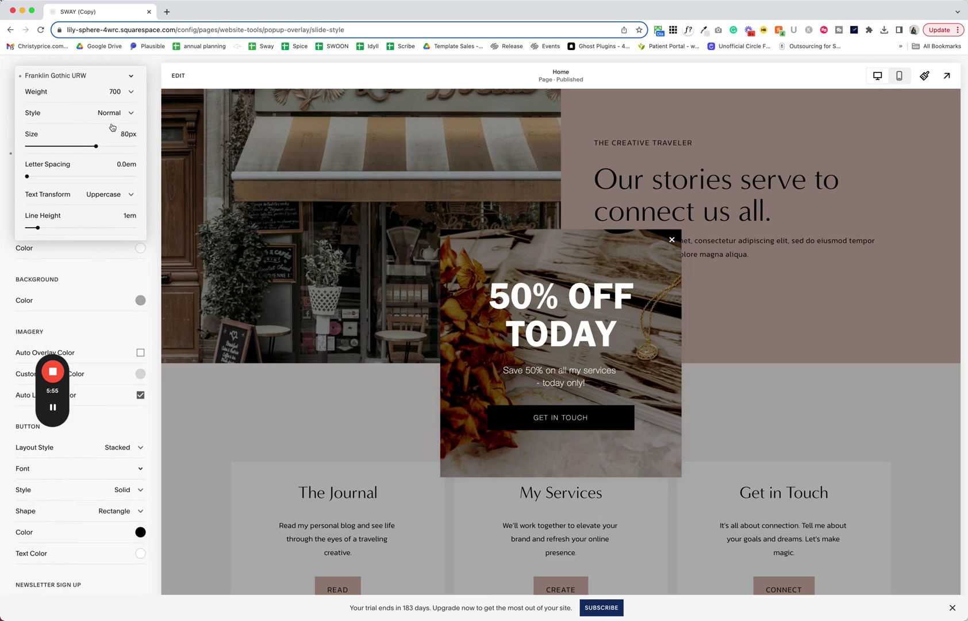
left_click(156, 223)
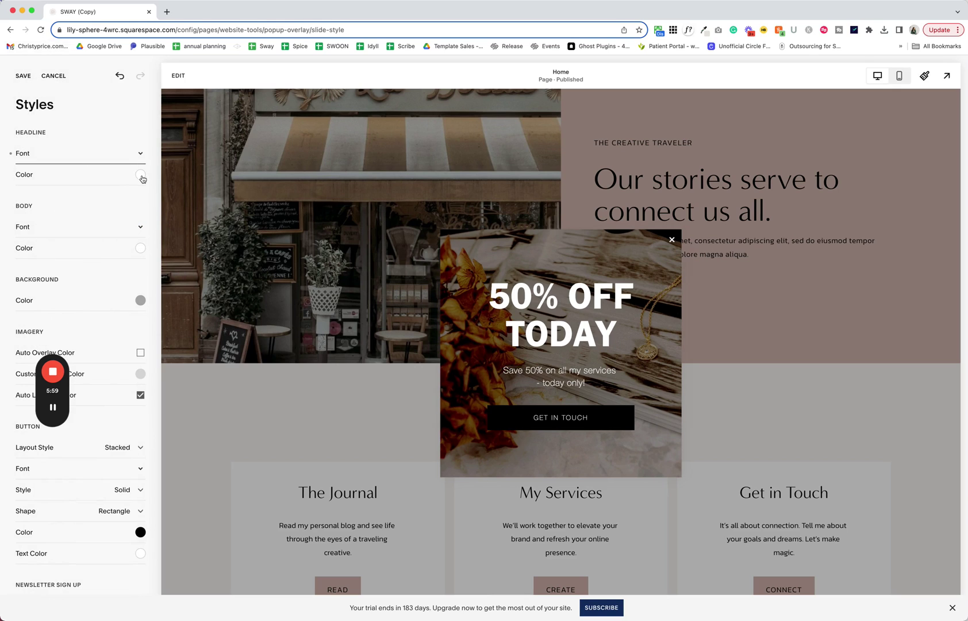
Step: Make the pop-up body text bolder by setting its Helvetica Neue weight to 500
left_click(141, 226)
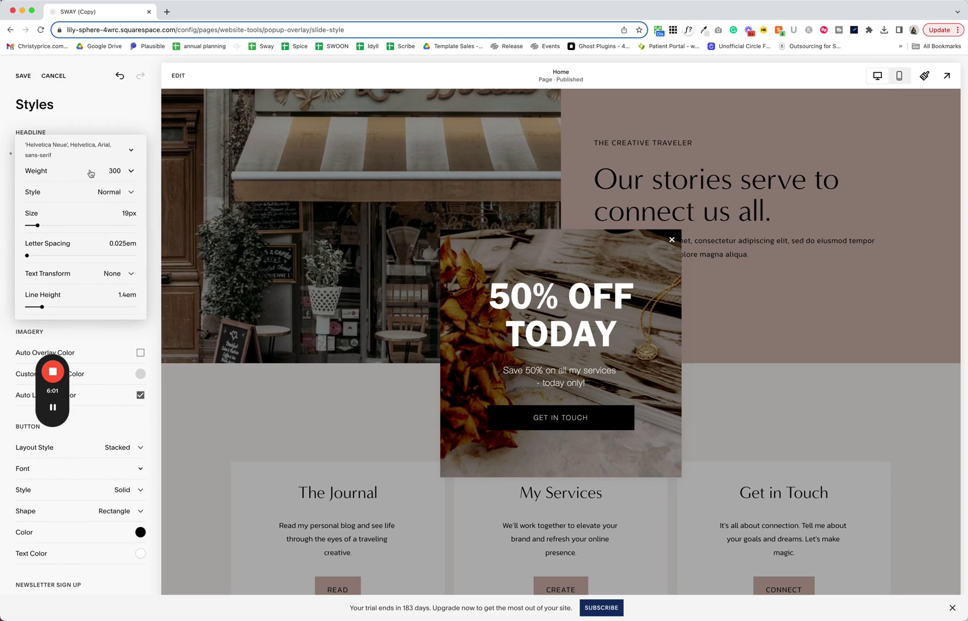
left_click(115, 171)
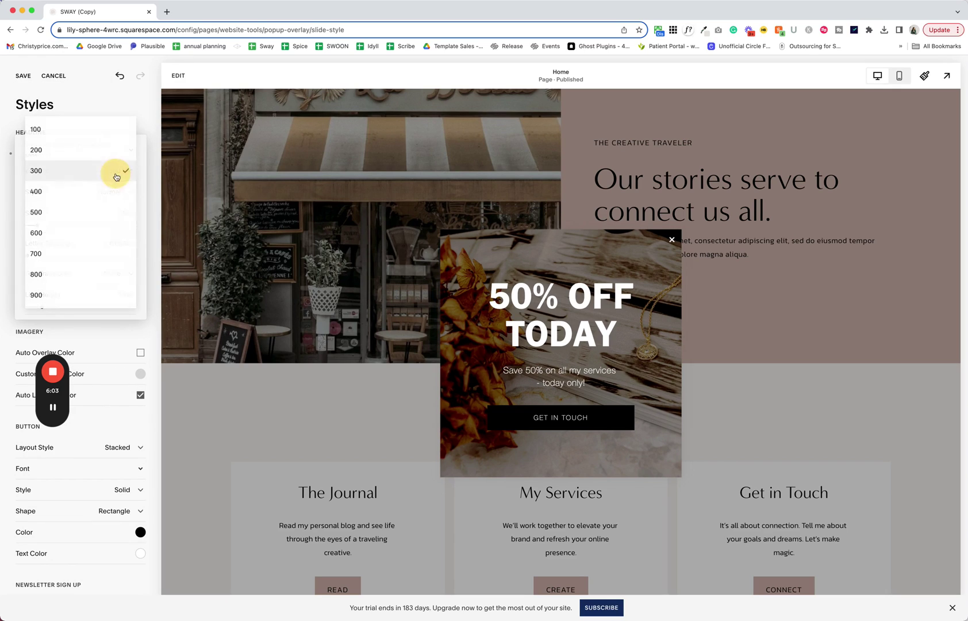
left_click(74, 211)
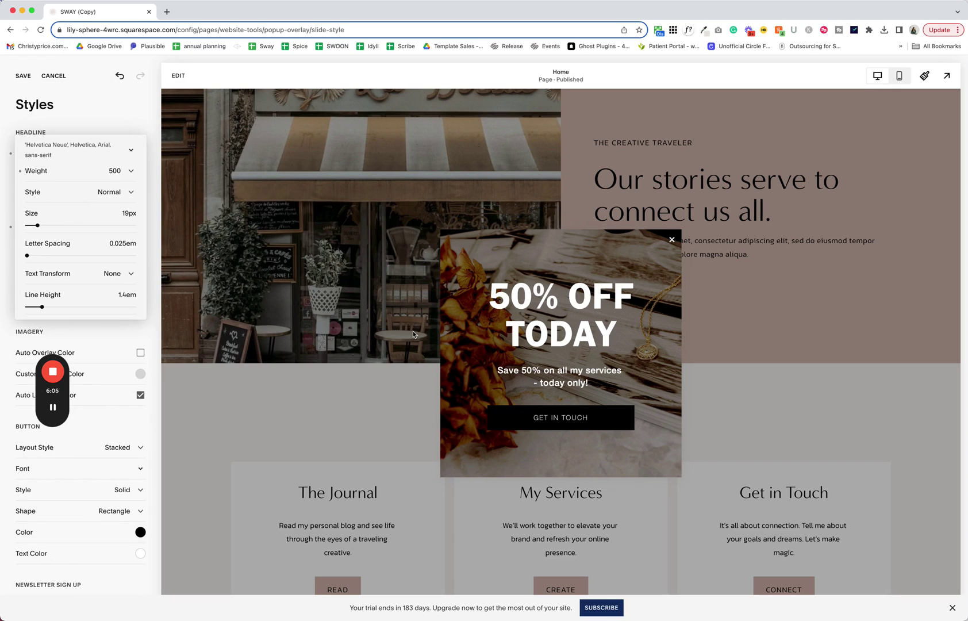
left_click(151, 218)
scroll(75, 196, "down", 5)
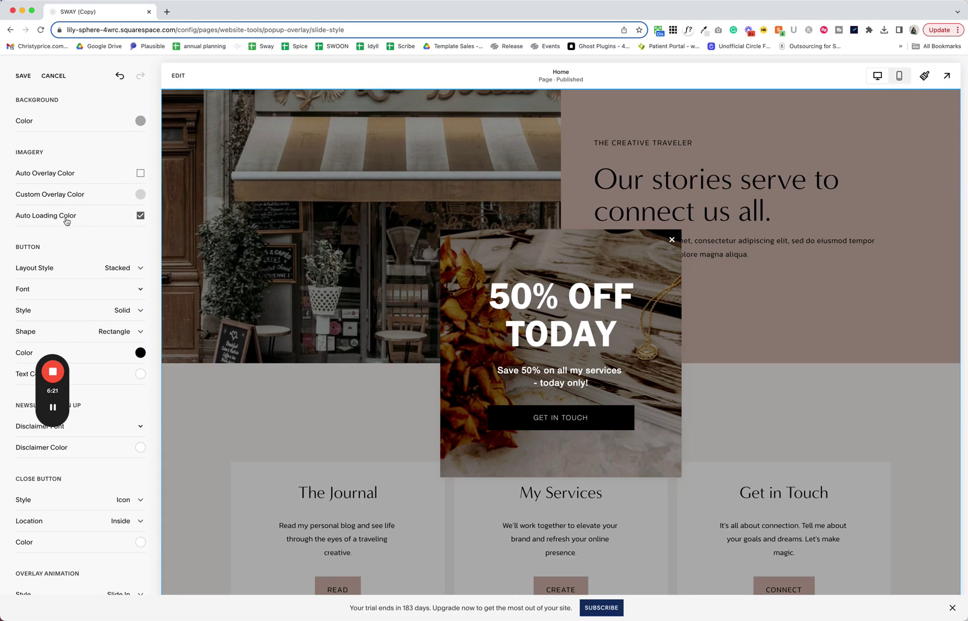
Step: Set the Get in Touch button font weight to 400
scroll(37, 265, "down", 3)
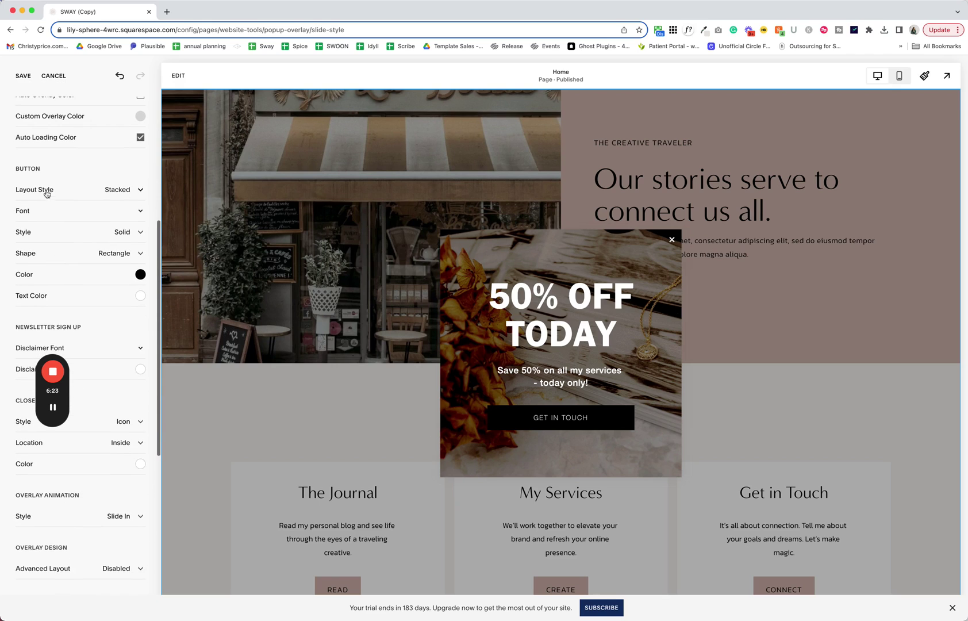
left_click(138, 210)
left_click(112, 170)
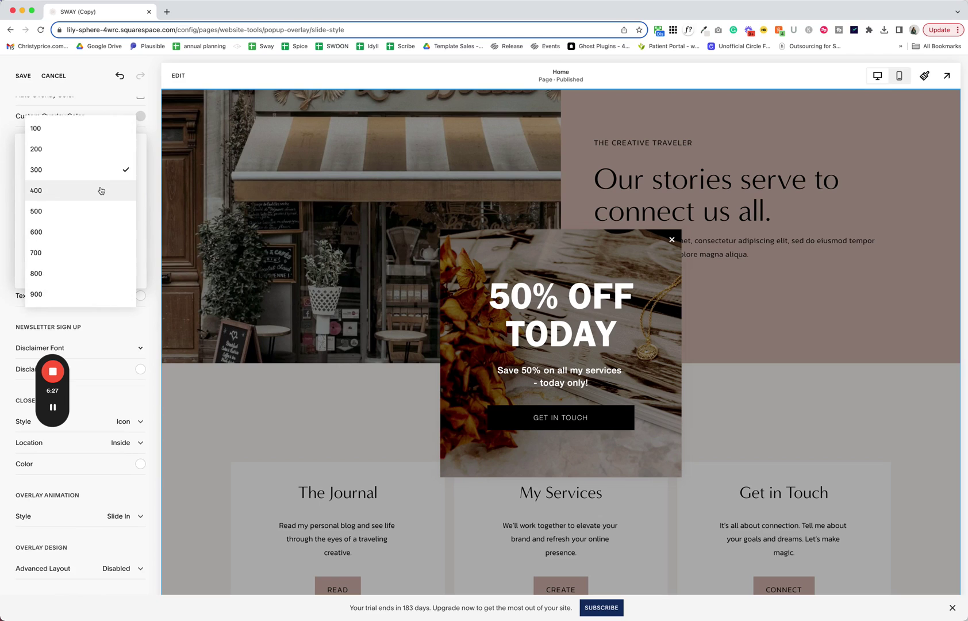
left_click(101, 190)
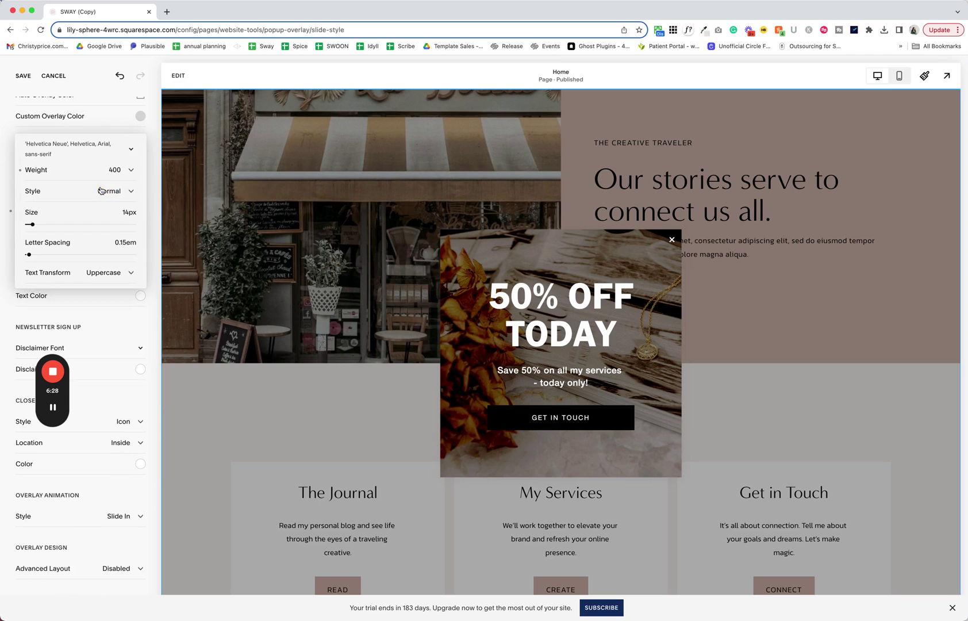
left_click(147, 302)
Step: Keep the button colour black and scroll down the pop-up style panel
left_click(140, 274)
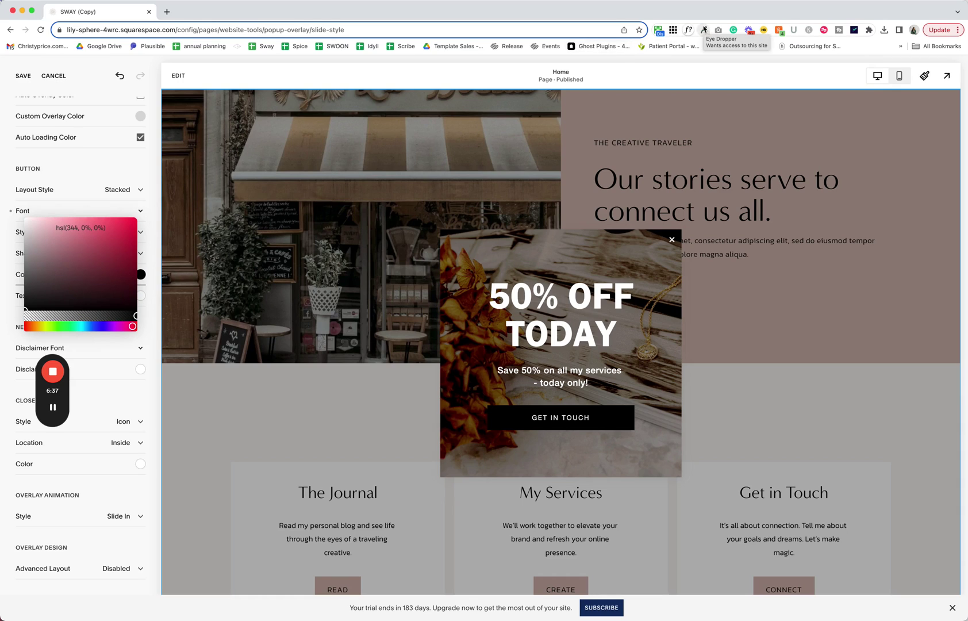
left_click(148, 333)
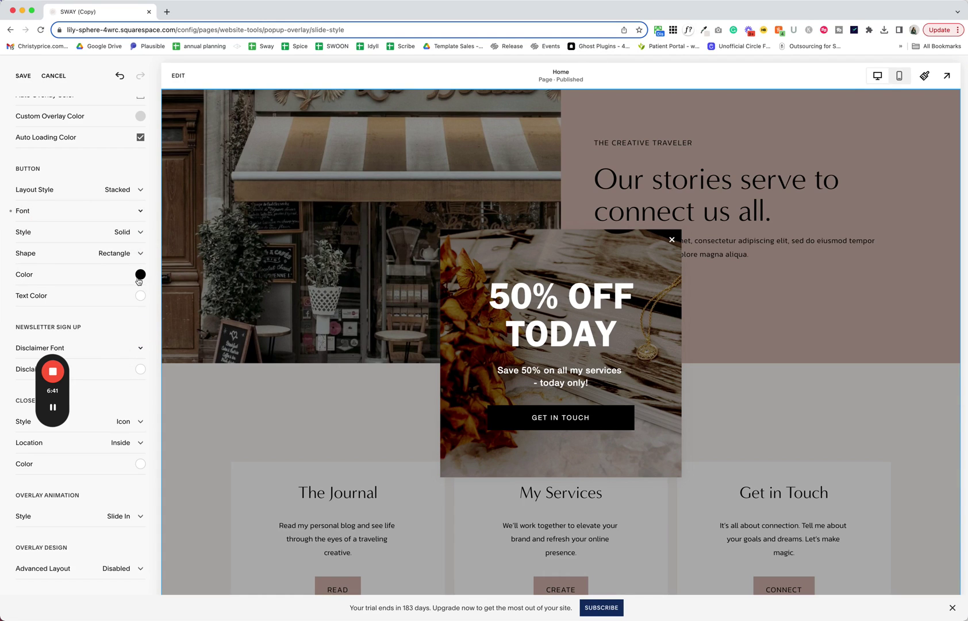
scroll(120, 241, "down", 3)
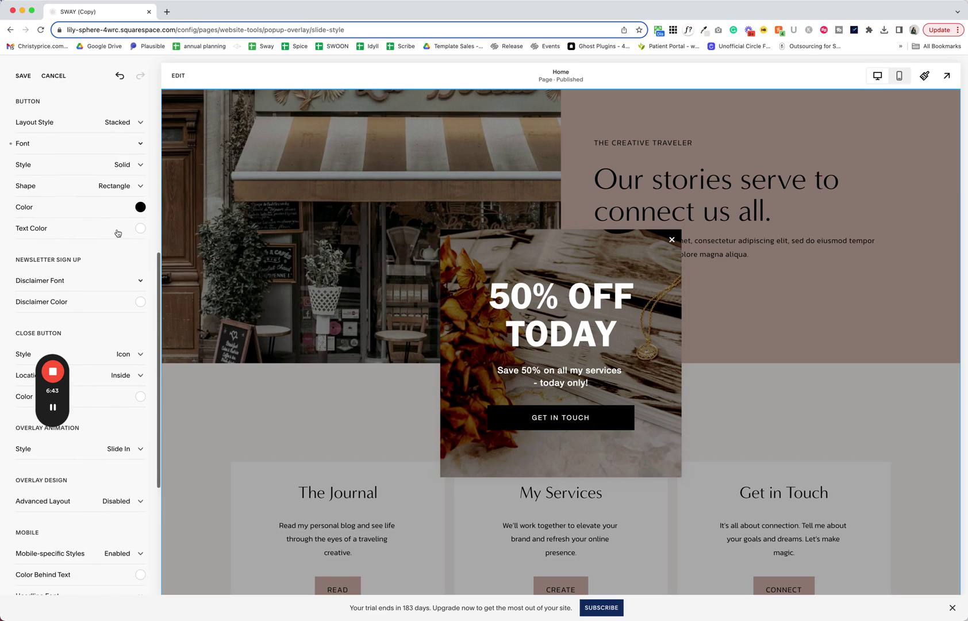
scroll(117, 233, "down", 2)
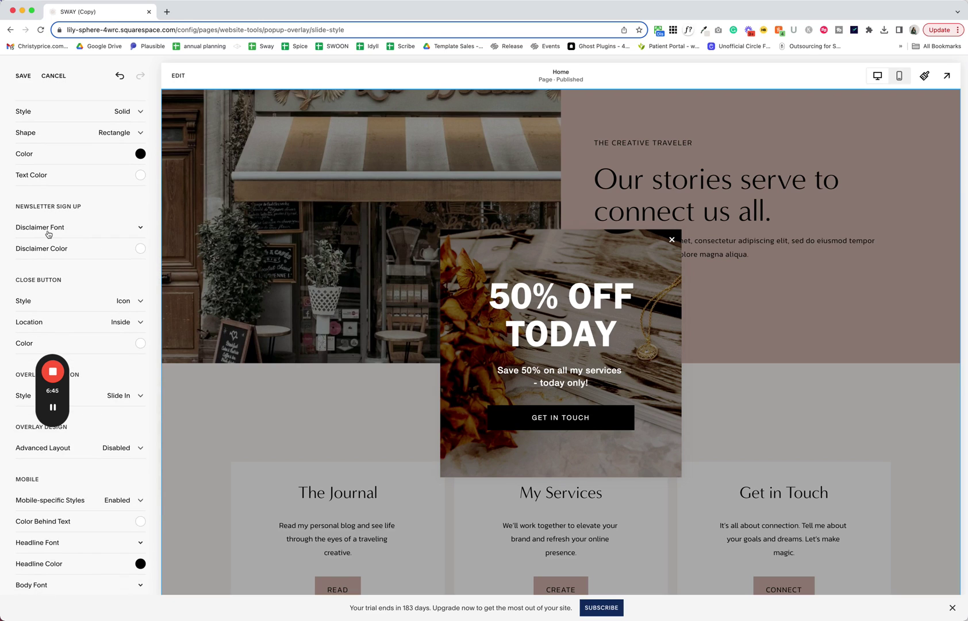
scroll(48, 234, "down", 3)
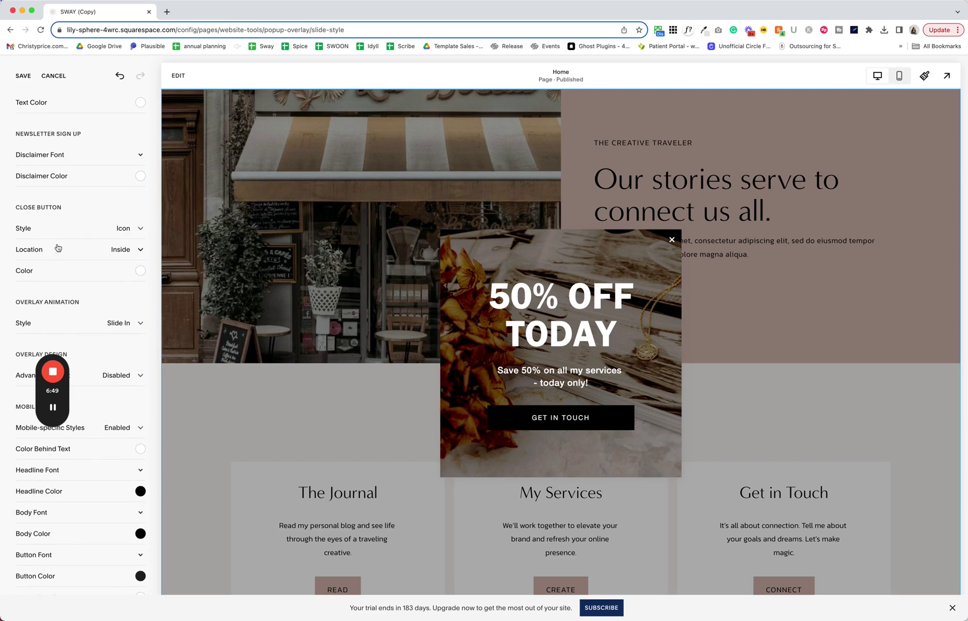
scroll(60, 253, "down", 4)
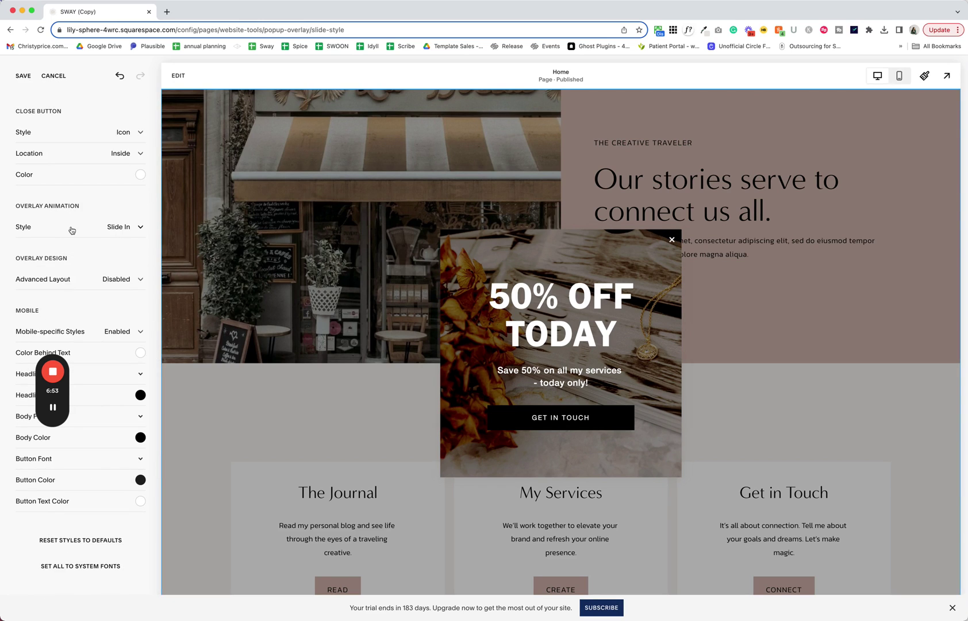
left_click(141, 228)
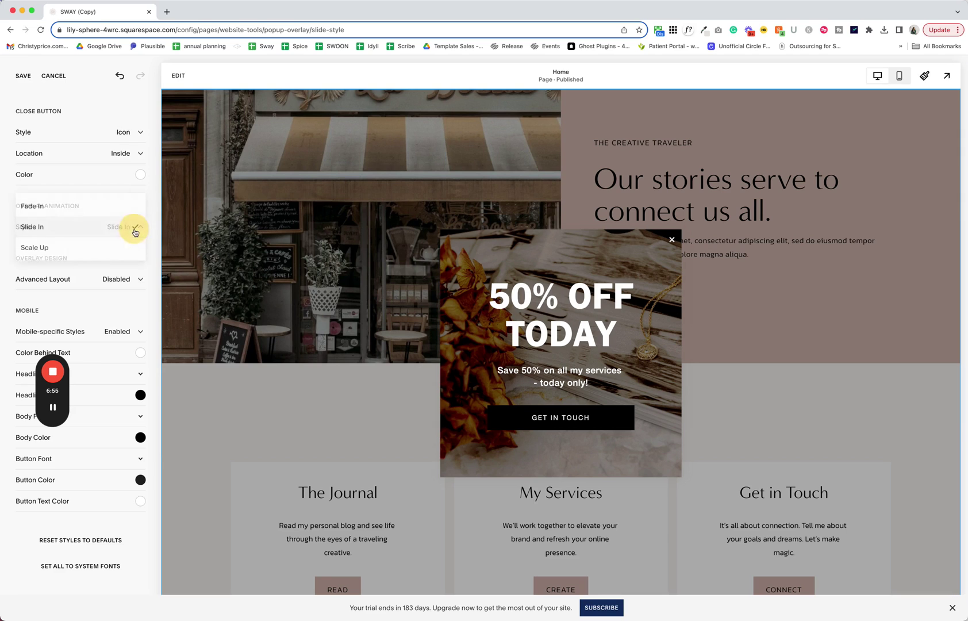
left_click(101, 250)
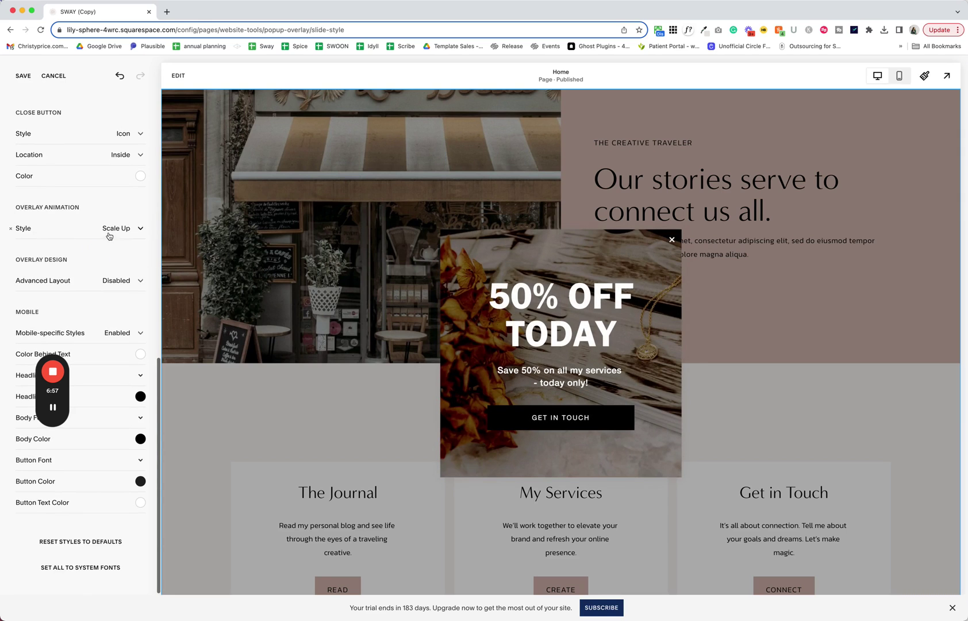
left_click(110, 230)
left_click(93, 217)
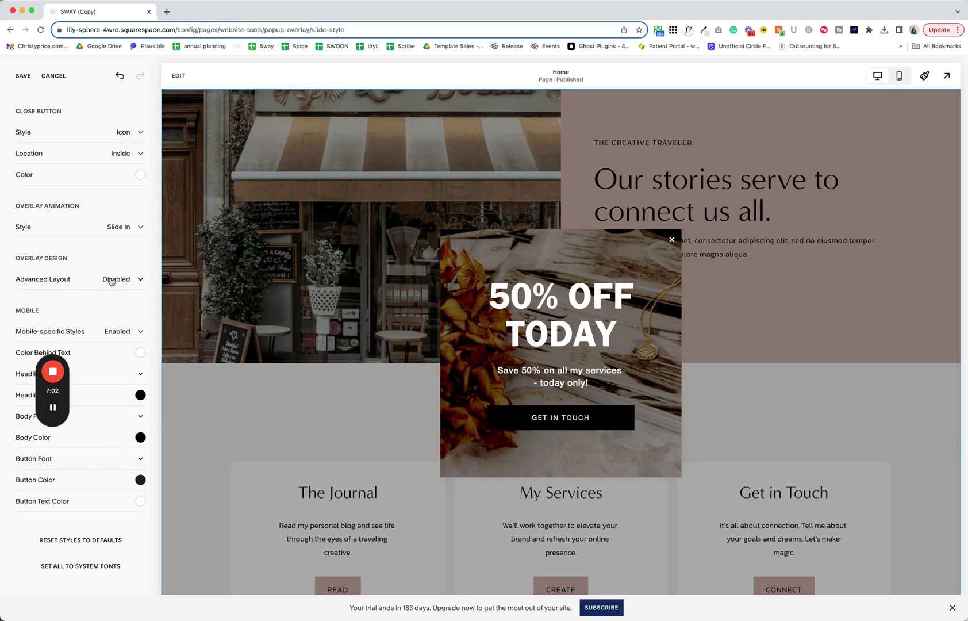
left_click(110, 282)
left_click(86, 258)
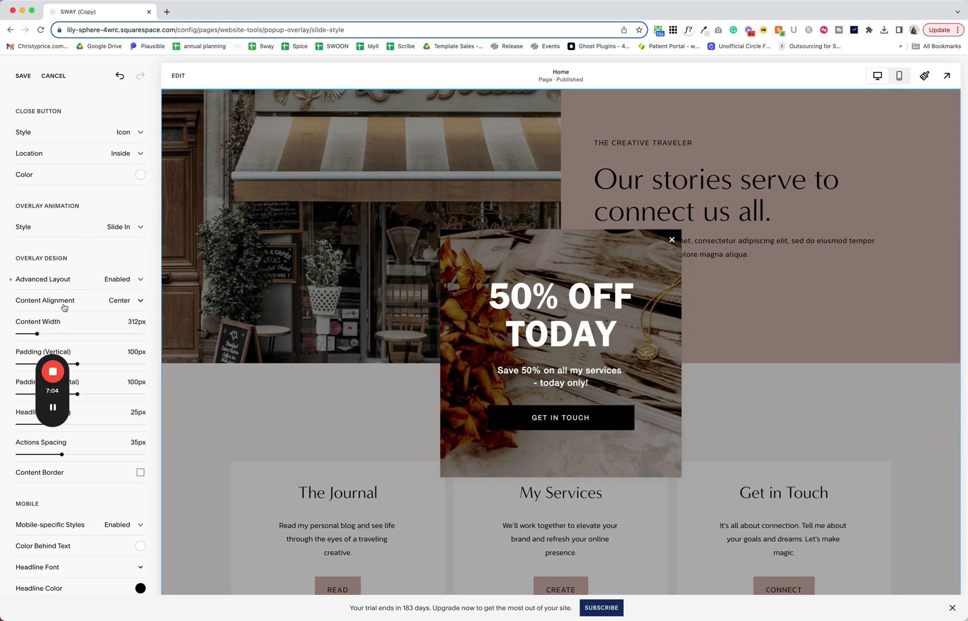
left_click(113, 280)
left_click(112, 301)
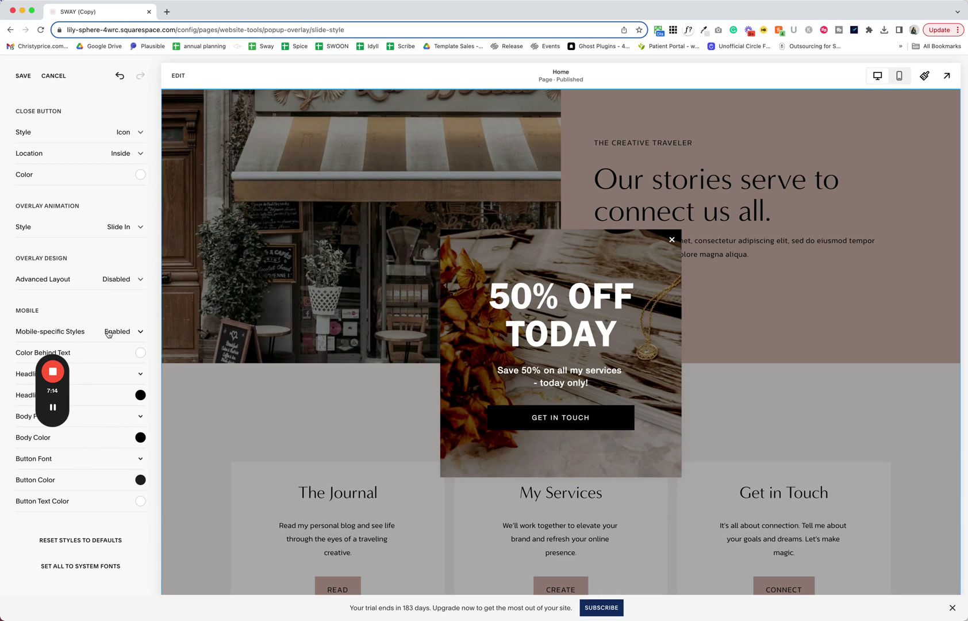
Step: Save the style changes, turn on Display Pop-Up and save, then check Display & Timing
left_click(24, 80)
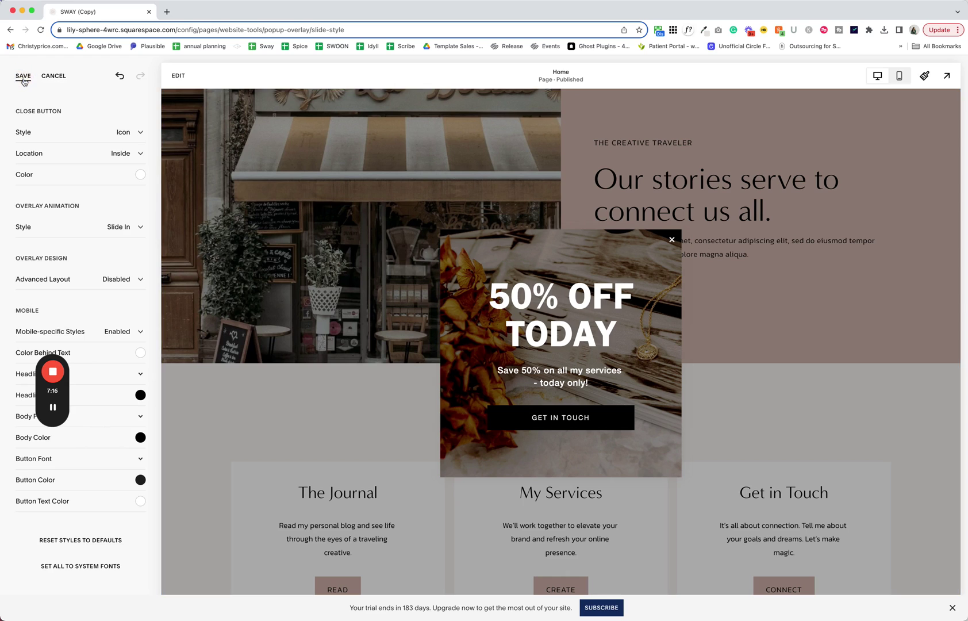
left_click(24, 81)
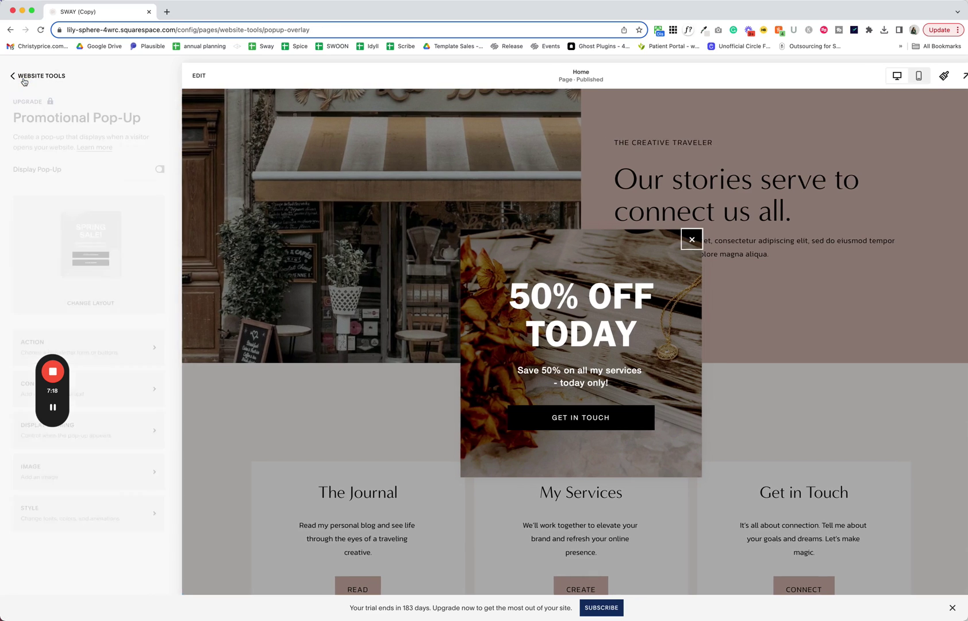
left_click(164, 169)
left_click(23, 79)
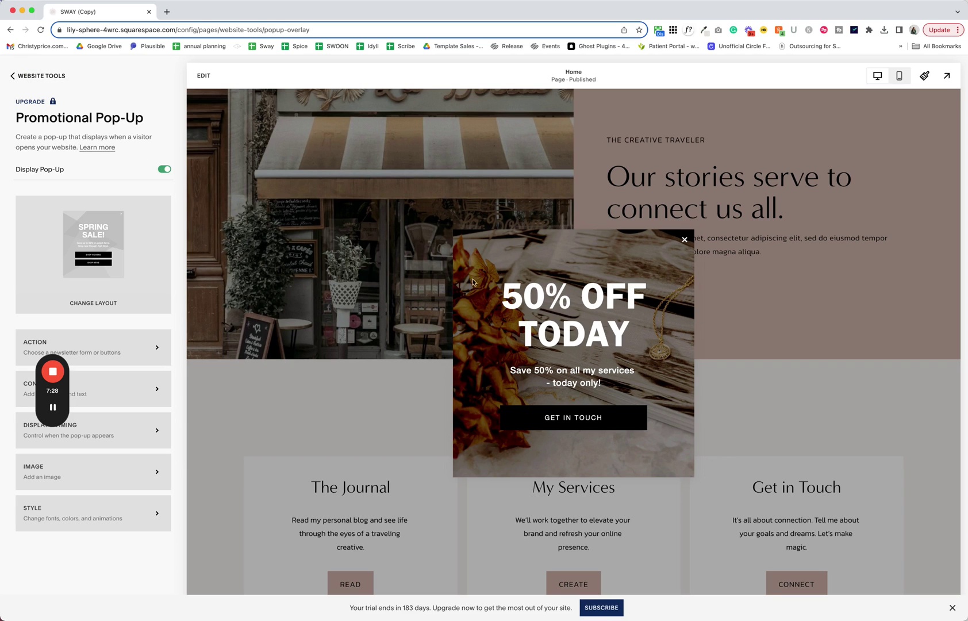
left_click(110, 437)
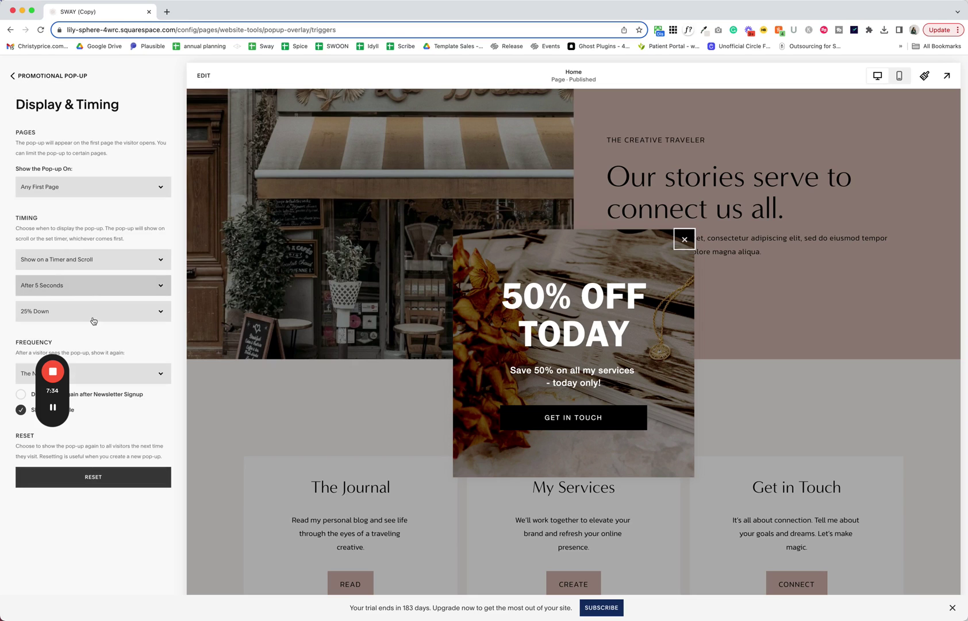
left_click(40, 77)
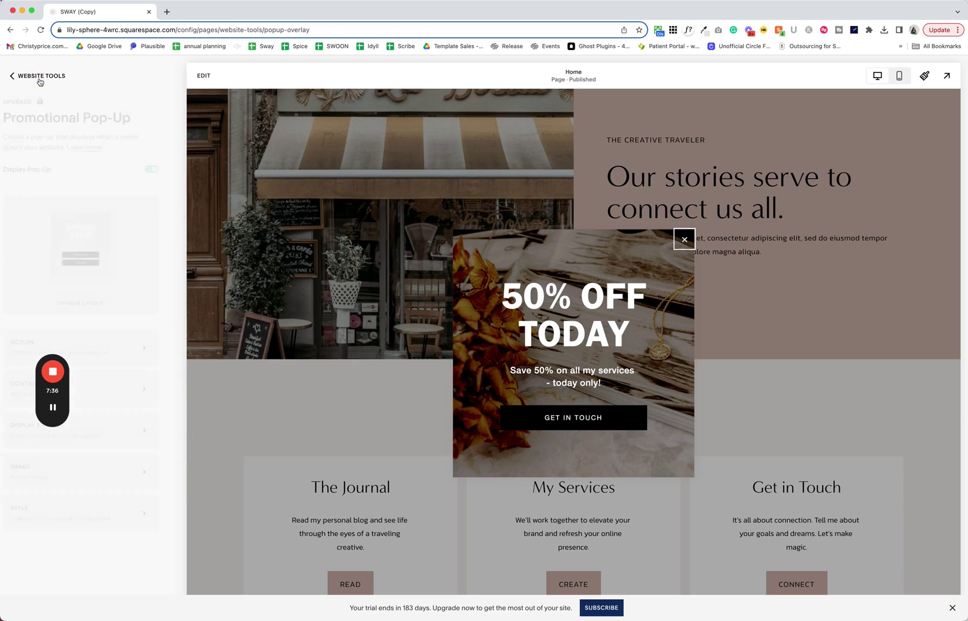